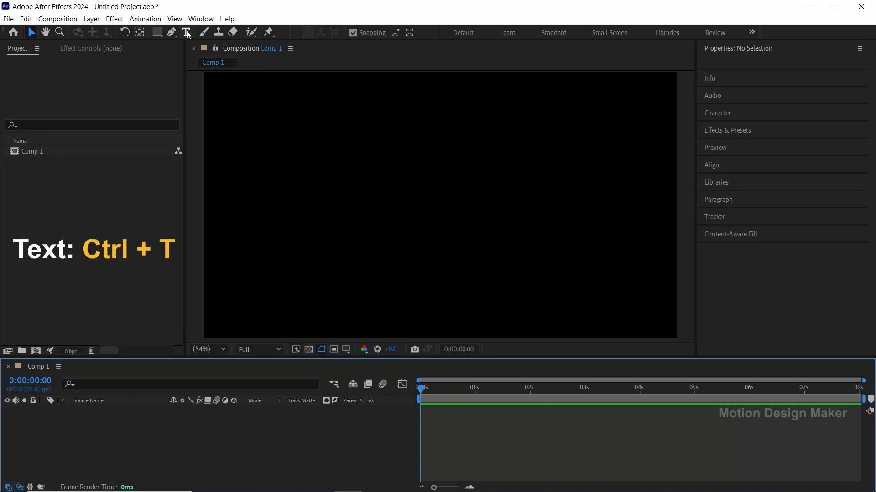
# Create a 'Motion' text layer with a 288 px font size
pyautogui.hotkey('ctrl', 't')
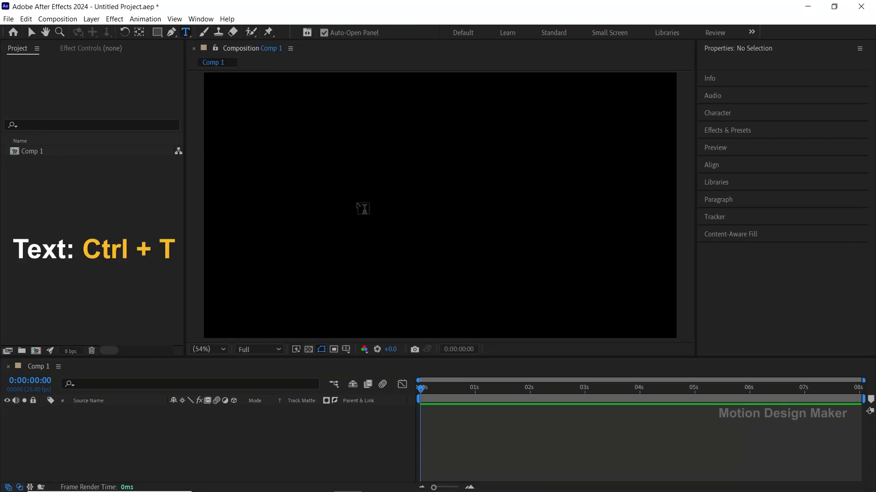
pyautogui.click(362, 208)
pyautogui.write('M')
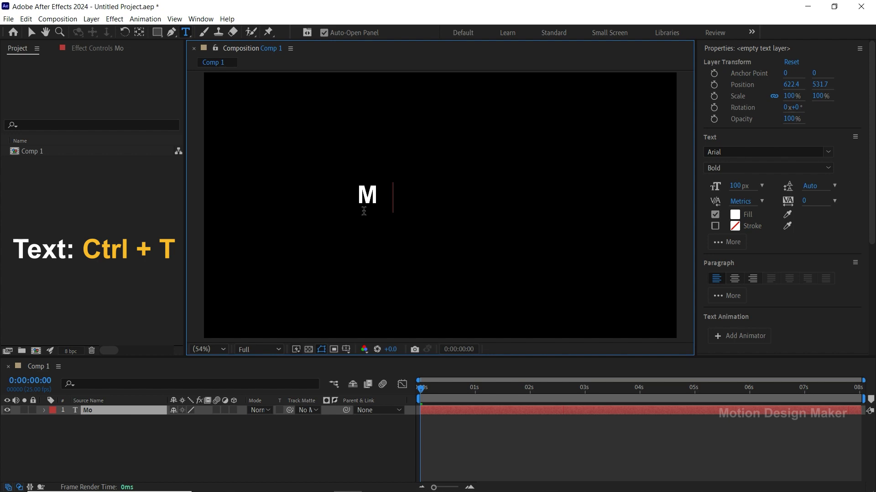
pyautogui.write('otion')
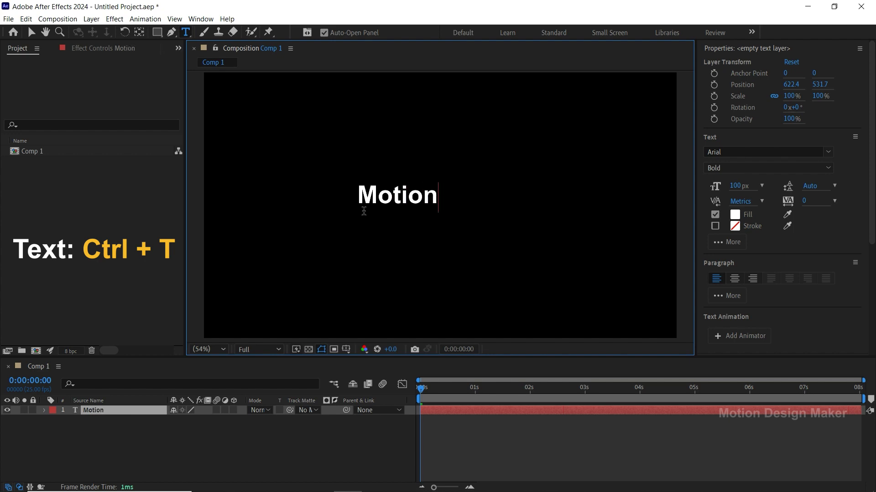
pyautogui.click(32, 33)
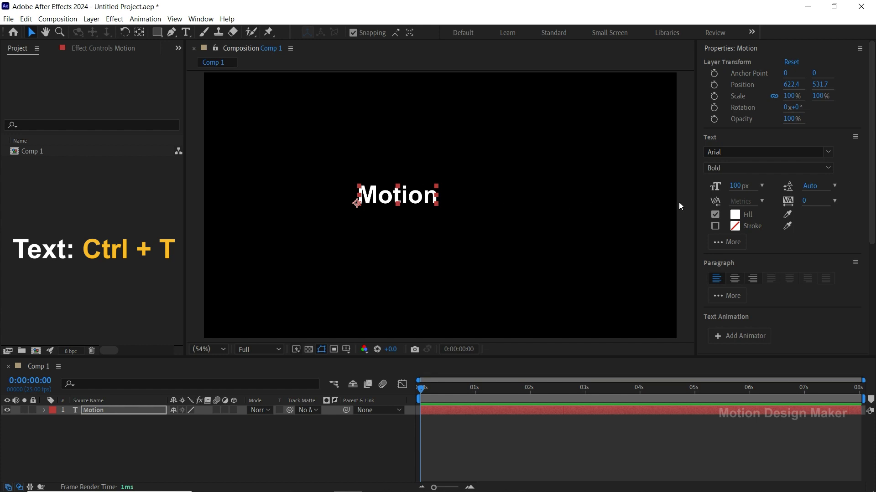
pyautogui.click(738, 185)
pyautogui.write('288')
pyautogui.press('Return')
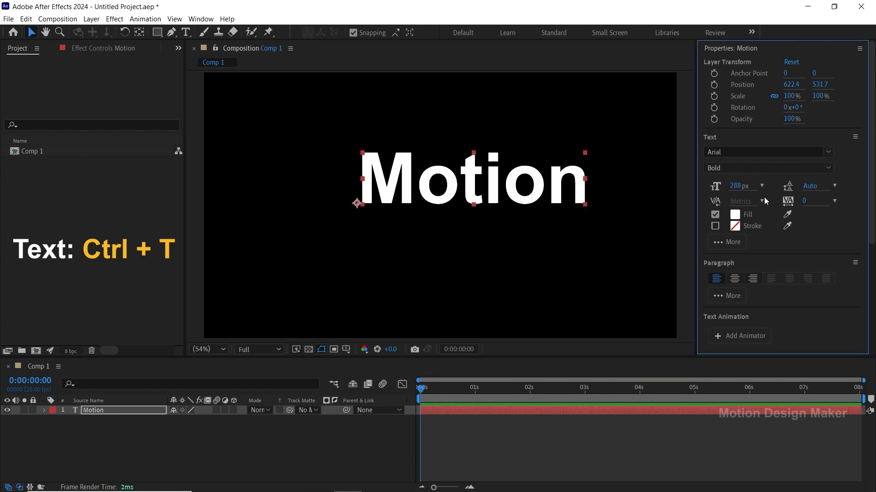
# Move the Motion layer's anchor point to the centre of the text using Pan Behind
pyautogui.press('y')
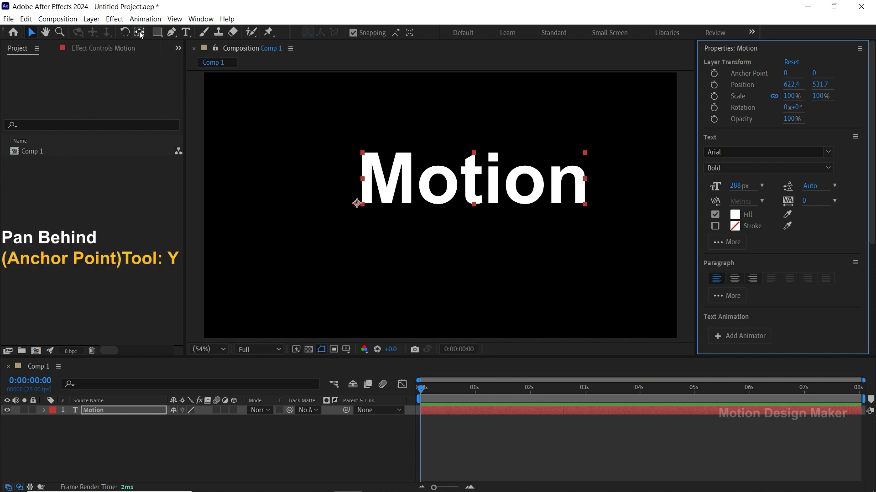
pyautogui.moveTo(356, 203); pyautogui.dragTo(474, 178)
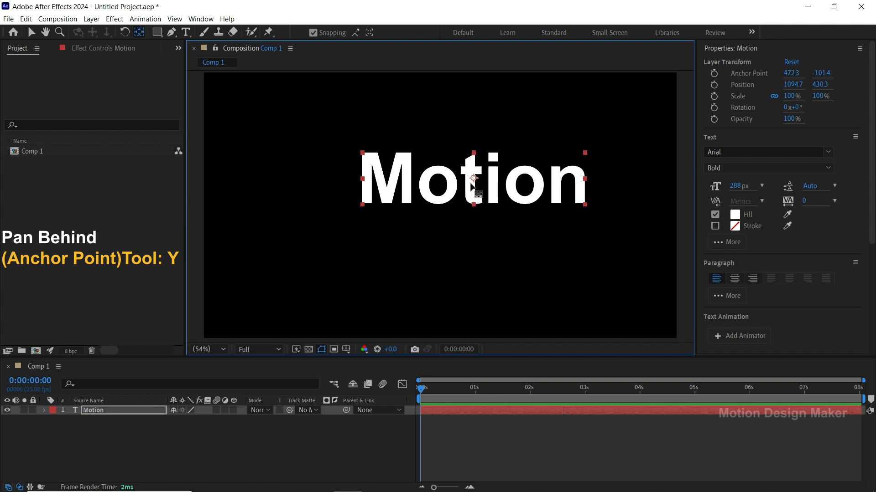
pyautogui.click(32, 33)
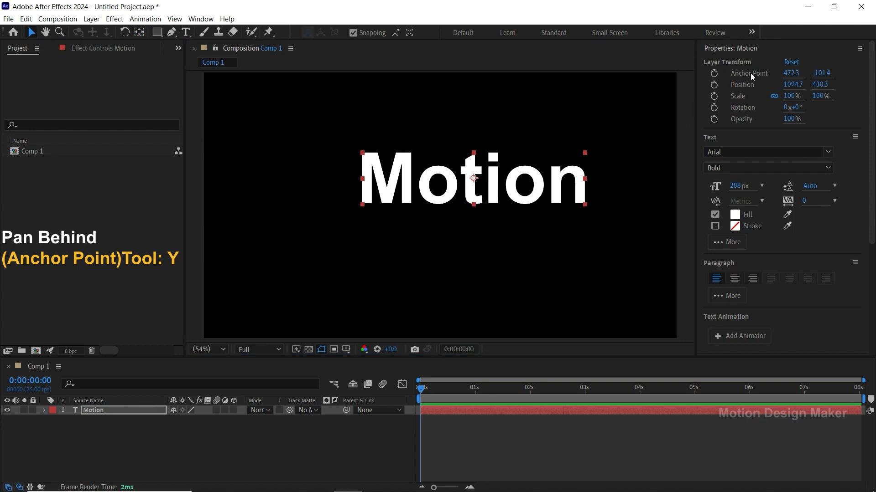
# Centre the Motion text horizontally and vertically in the composition
pyautogui.click(766, 47)
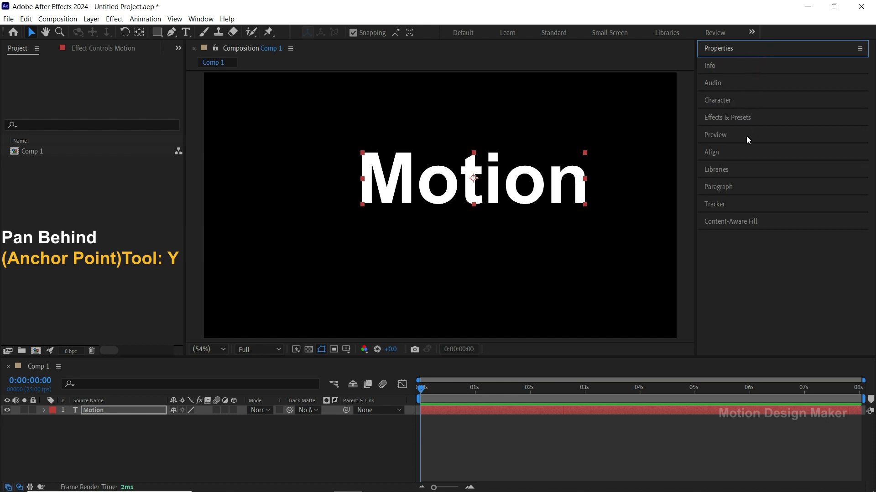
pyautogui.click(745, 151)
pyautogui.click(730, 180)
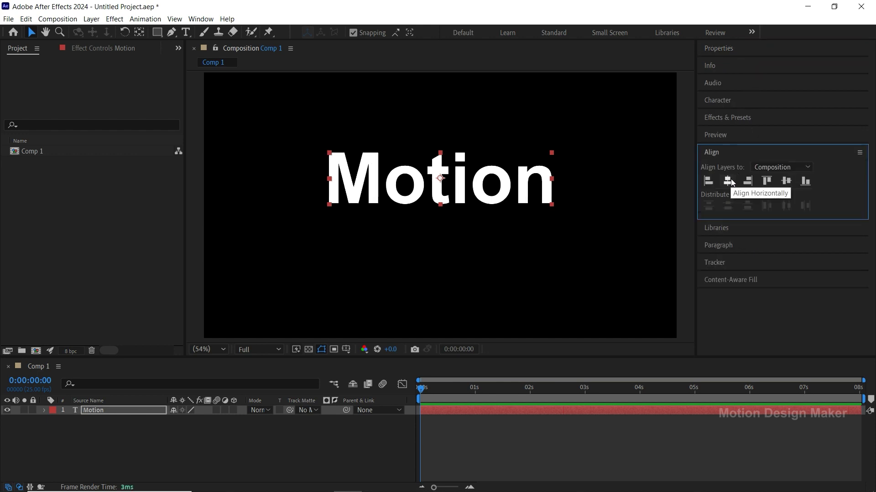
pyautogui.click(785, 183)
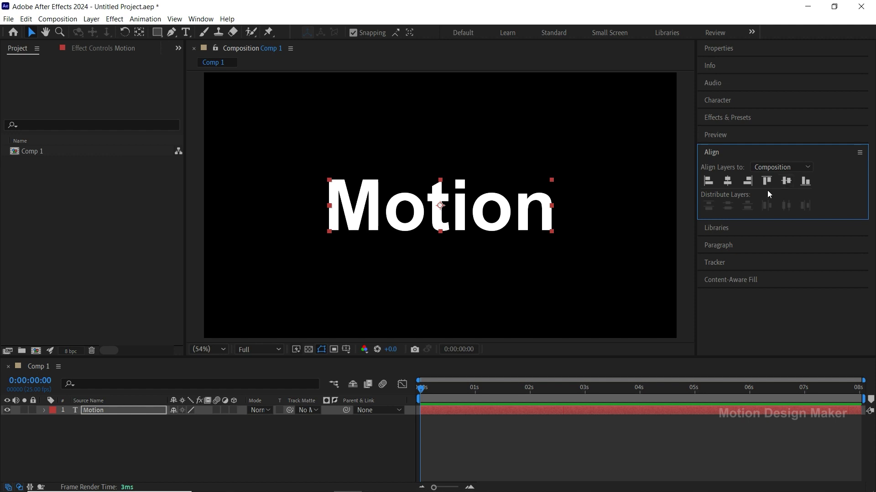
pyautogui.click(105, 428)
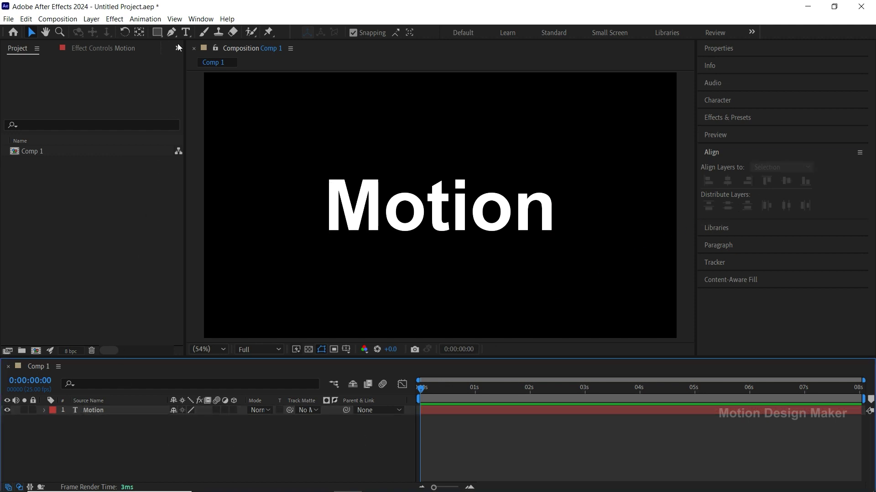
# Draw a vertical line left of the text with a 7 px stroke
pyautogui.click(172, 32)
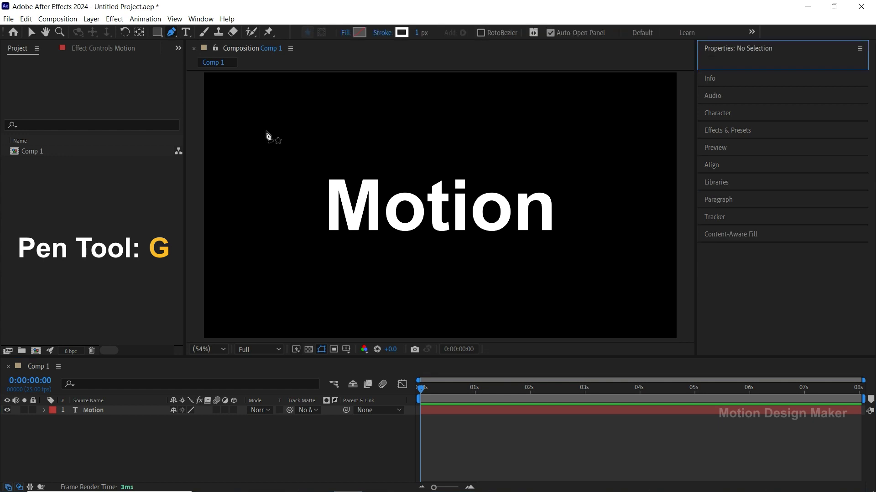
pyautogui.click(297, 152)
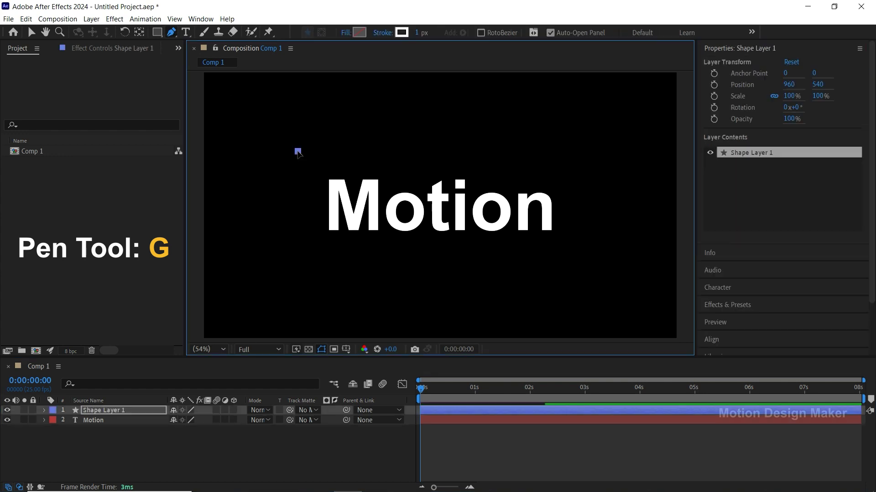
pyautogui.click(298, 258)
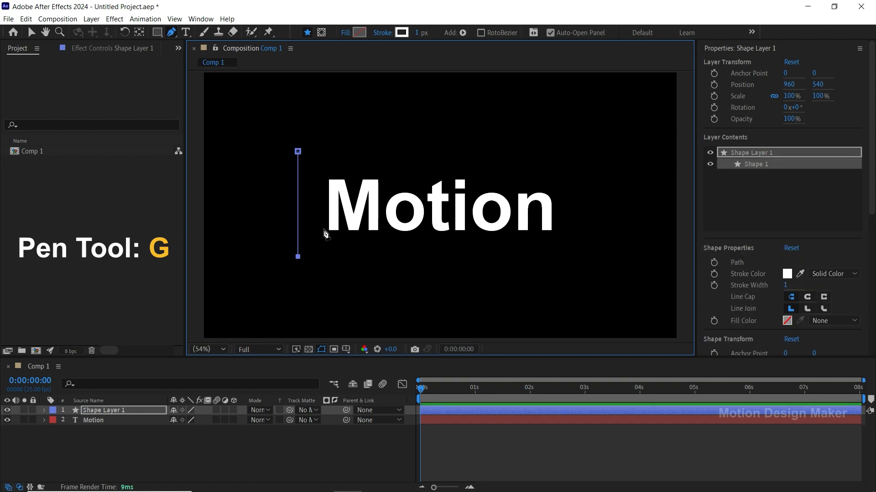
pyautogui.click(416, 33)
pyautogui.write('7')
pyautogui.press('Return')
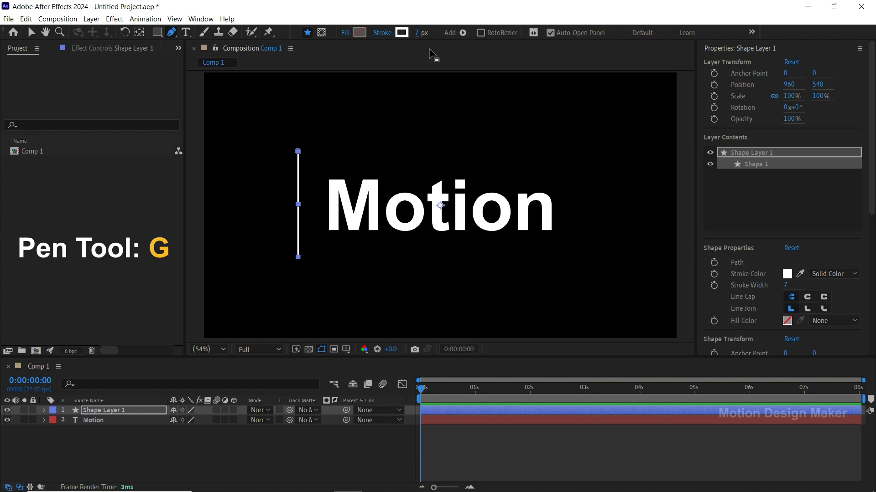
# Solo the line layer and move its anchor point to the middle of the line
pyautogui.click(25, 411)
pyautogui.click(140, 35)
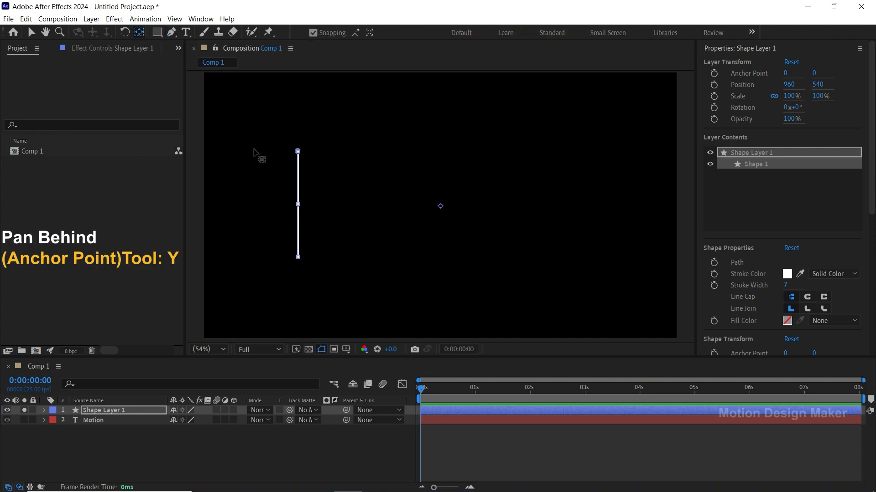
pyautogui.click(434, 431)
pyautogui.click(433, 413)
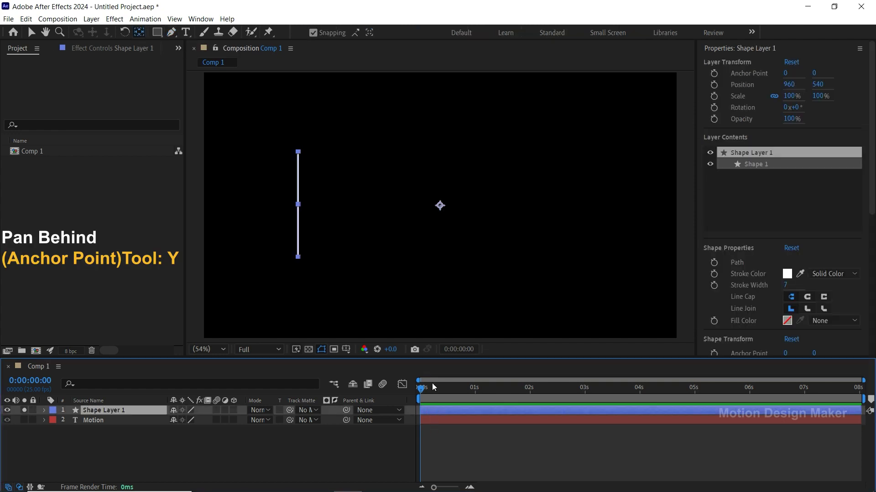
pyautogui.click(438, 206)
pyautogui.moveTo(438, 206); pyautogui.dragTo(306, 206)
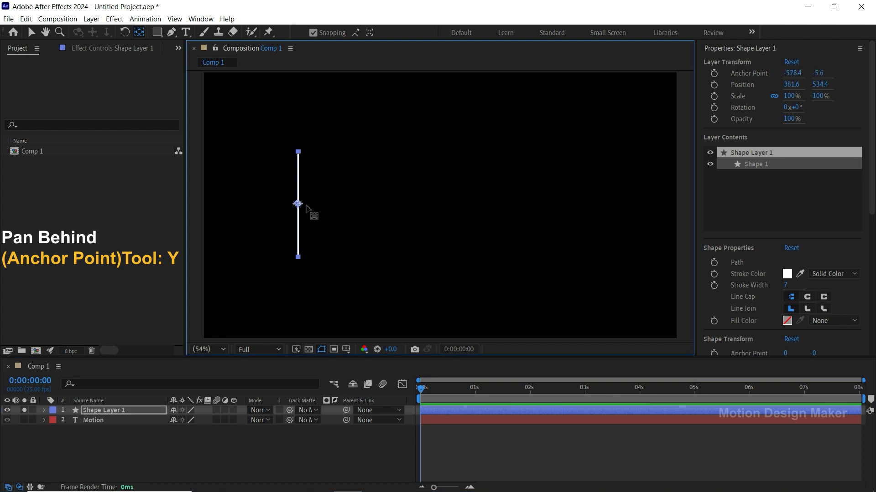
pyautogui.click(130, 415)
pyautogui.press('Return')
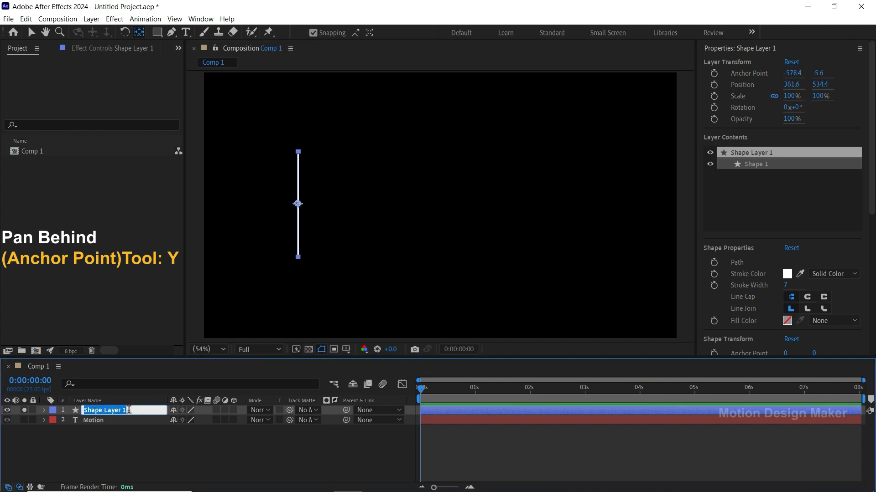
# Rename the layer Line and add Scale keyframes at frame 0 and frame 10
pyautogui.write('Lin')
pyautogui.press('Return')
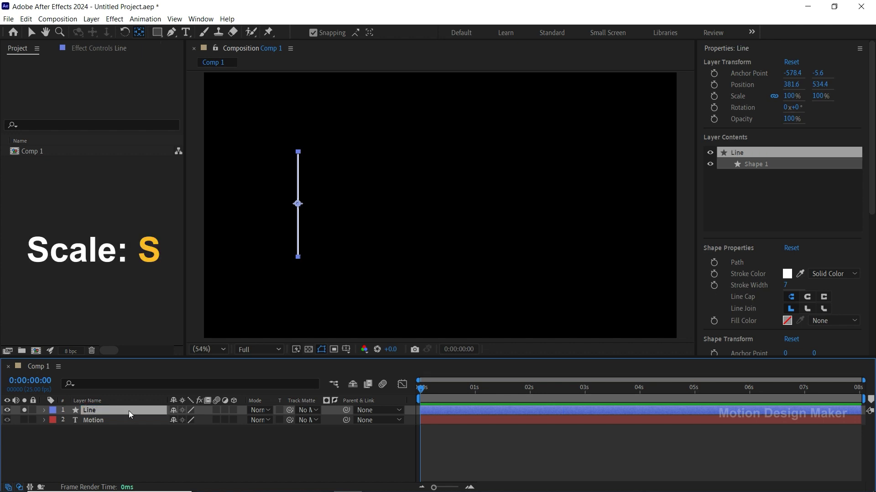
pyautogui.press('s')
pyautogui.click(73, 420)
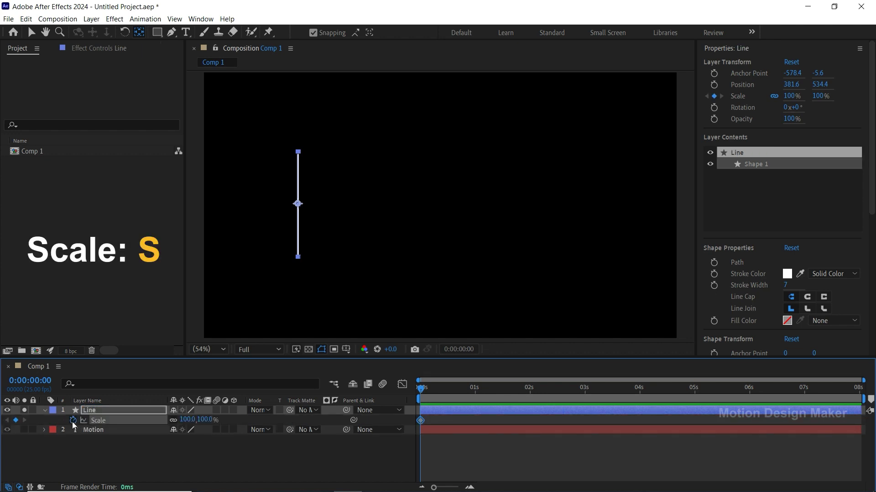
pyautogui.click(443, 391)
pyautogui.click(16, 420)
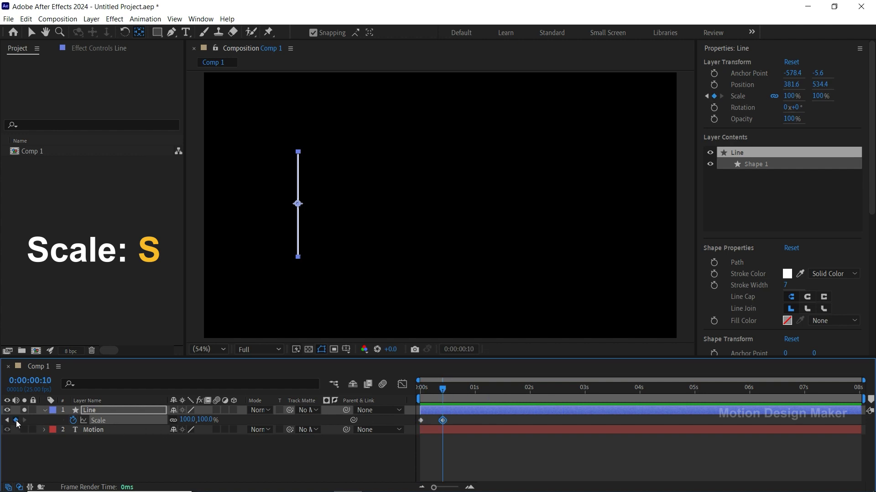
# Unlink scale, set the height to 0% at frame 0, preview, and ease both keyframes
pyautogui.click(173, 421)
pyautogui.moveTo(427, 392); pyautogui.dragTo(419, 392)
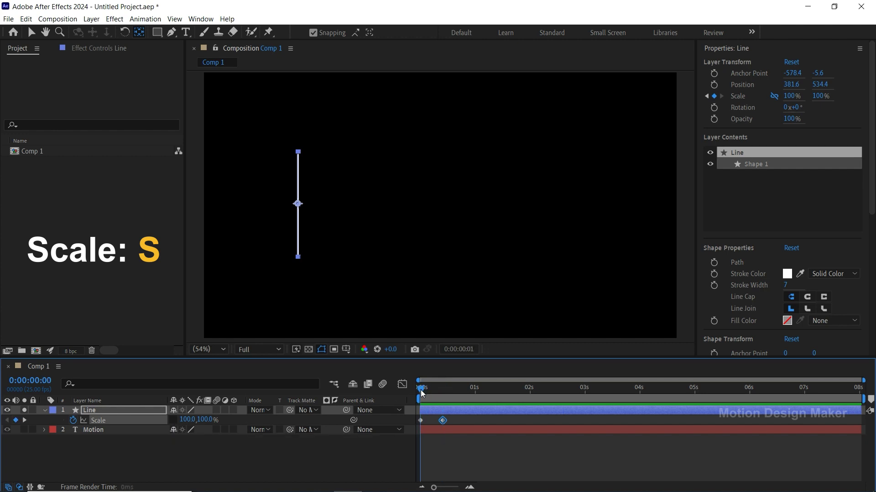
pyautogui.click(210, 419)
pyautogui.write('0')
pyautogui.press('Return')
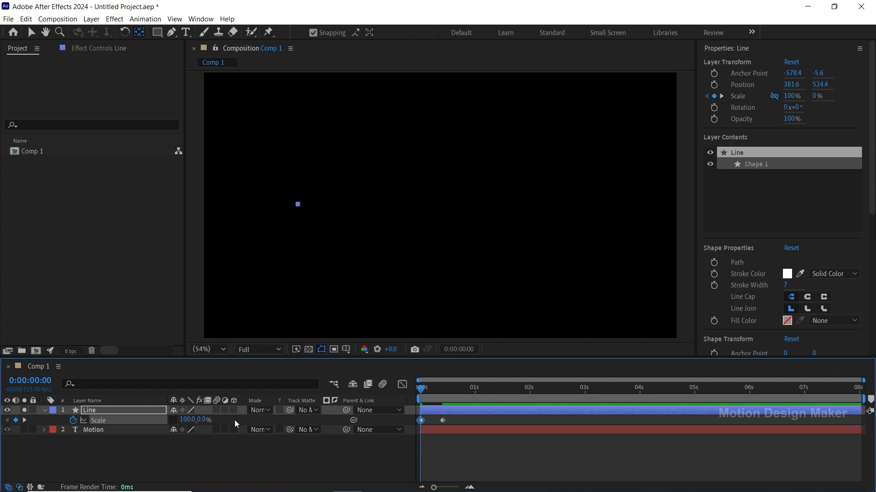
pyautogui.click(453, 441)
pyautogui.press('space')
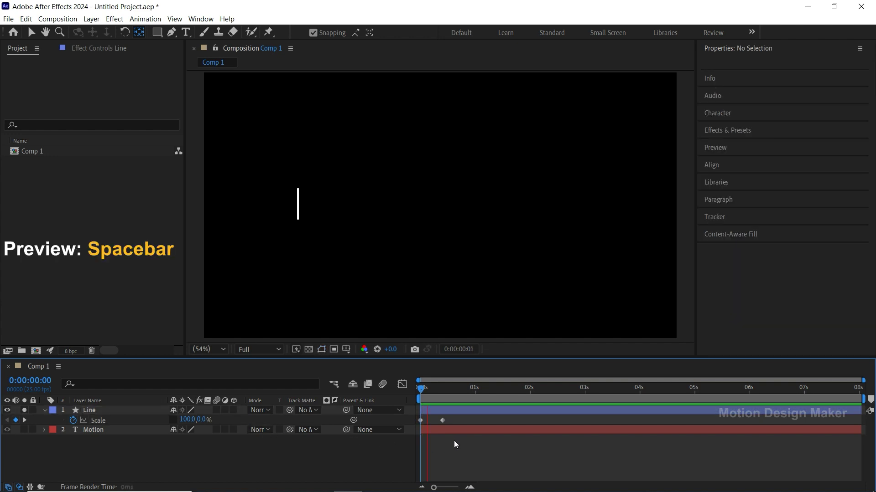
pyautogui.moveTo(450, 417); pyautogui.dragTo(416, 422)
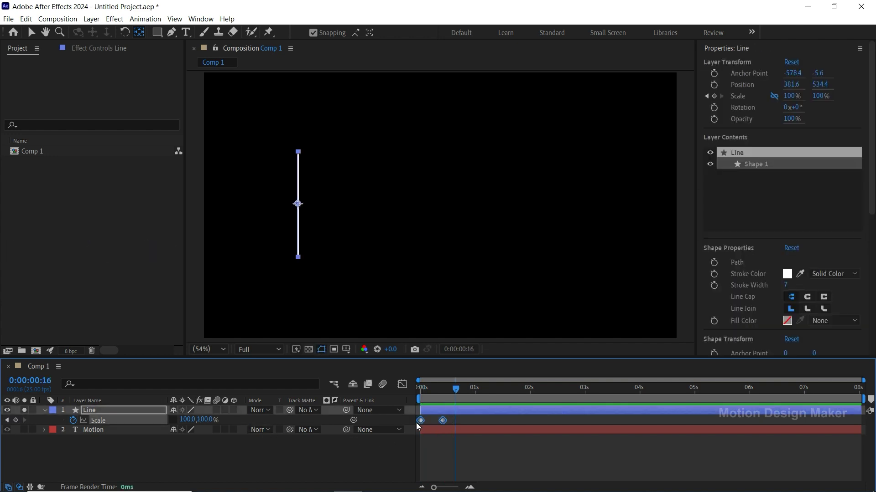
pyautogui.press('F9')
# Apply Easy Ease to the Line's Scale keyframes and preview the growth
pyautogui.rightClick(444, 419)
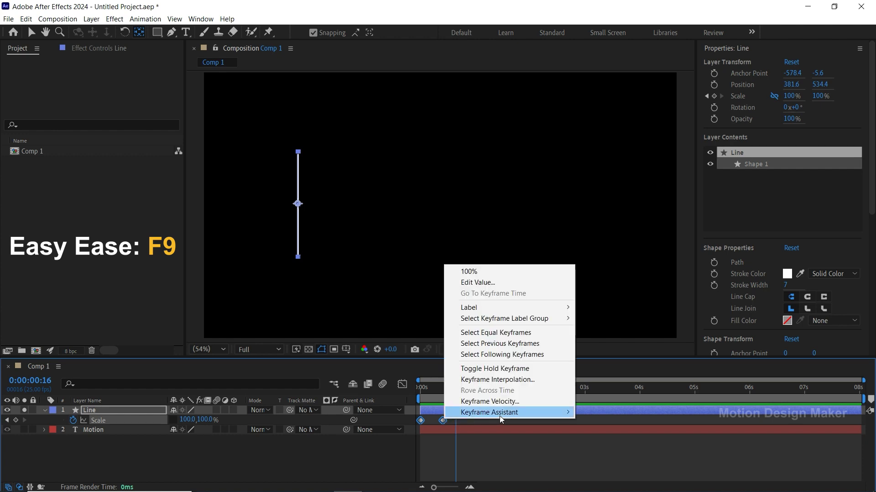
pyautogui.moveTo(499, 414)
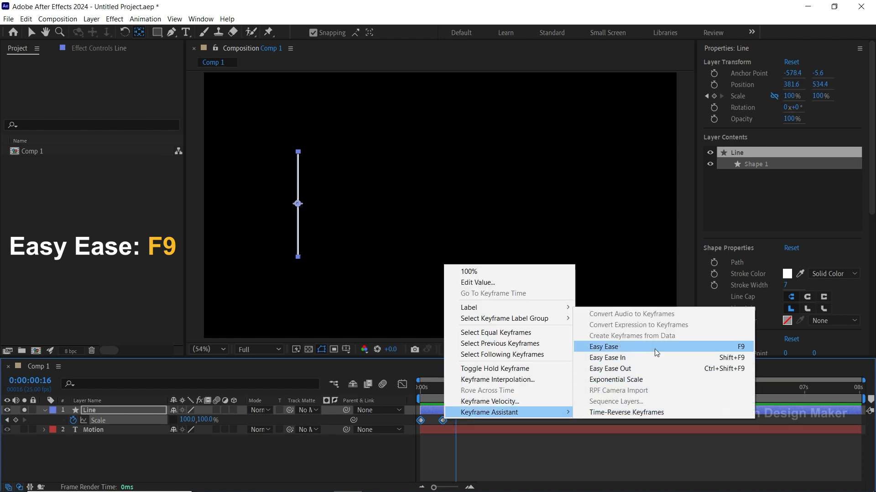
pyautogui.click(655, 349)
pyautogui.moveTo(456, 389); pyautogui.dragTo(422, 389)
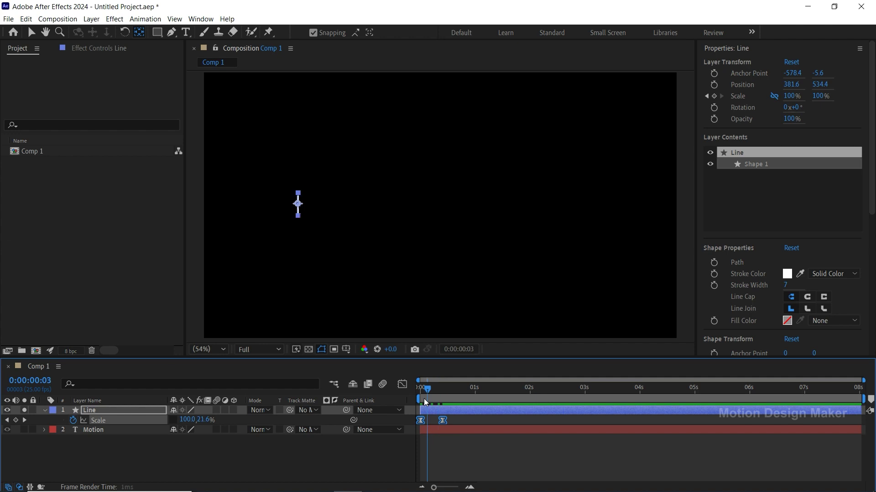
pyautogui.click(460, 443)
pyautogui.press('space')
pyautogui.press('space')
# Increase the ease influence on the Scale speed curve in the Graph Editor, then preview
pyautogui.click(440, 421)
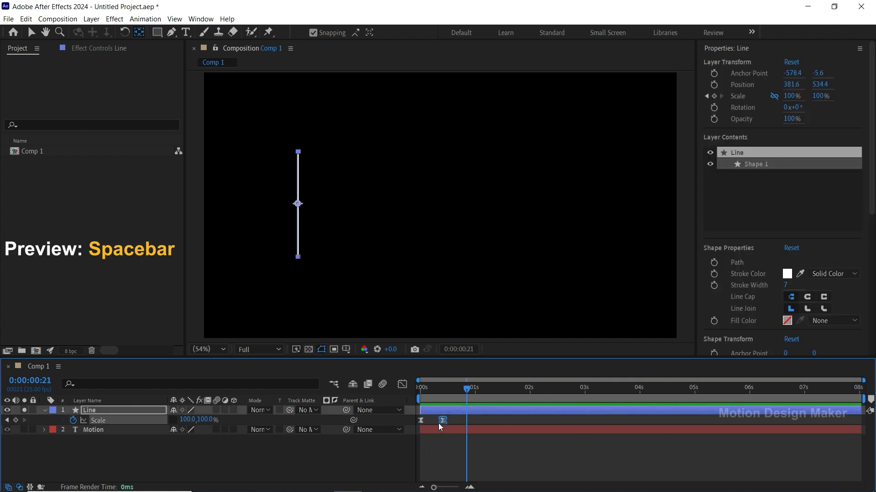
pyautogui.click(402, 385)
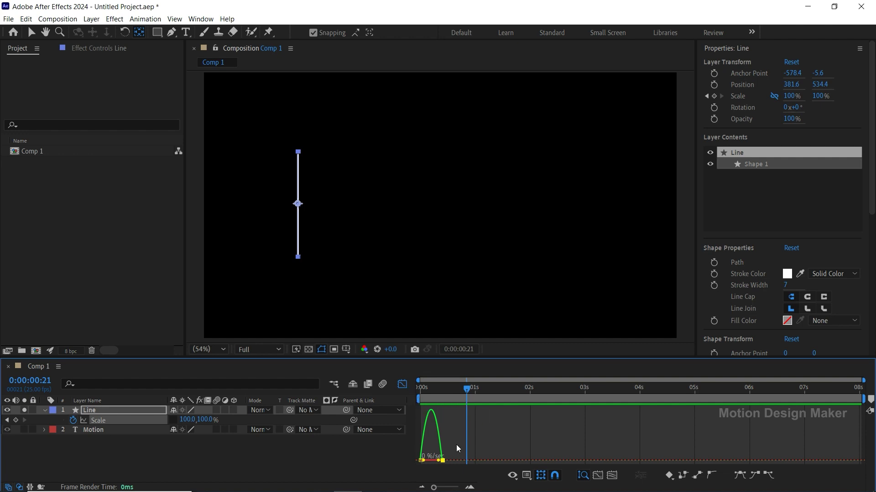
pyautogui.press('=')
pyautogui.moveTo(456, 444); pyautogui.dragTo(499, 443)
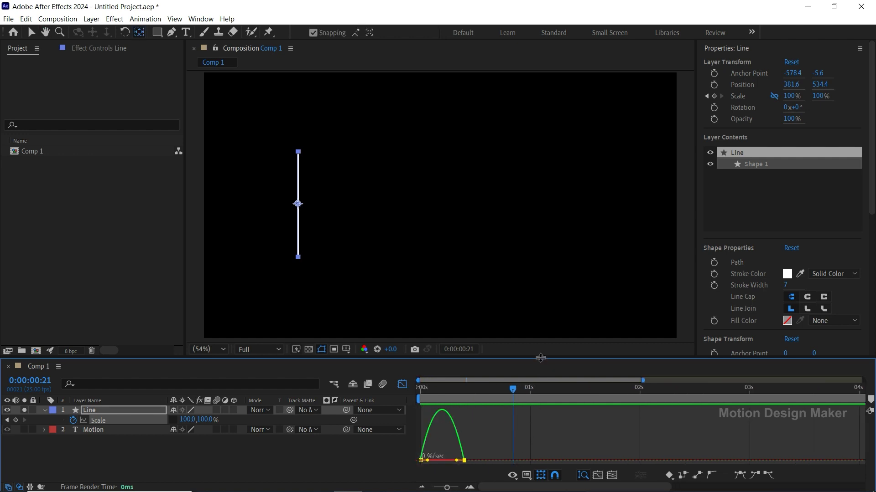
pyautogui.moveTo(542, 358); pyautogui.dragTo(542, 311)
pyautogui.moveTo(428, 457); pyautogui.dragTo(447, 457)
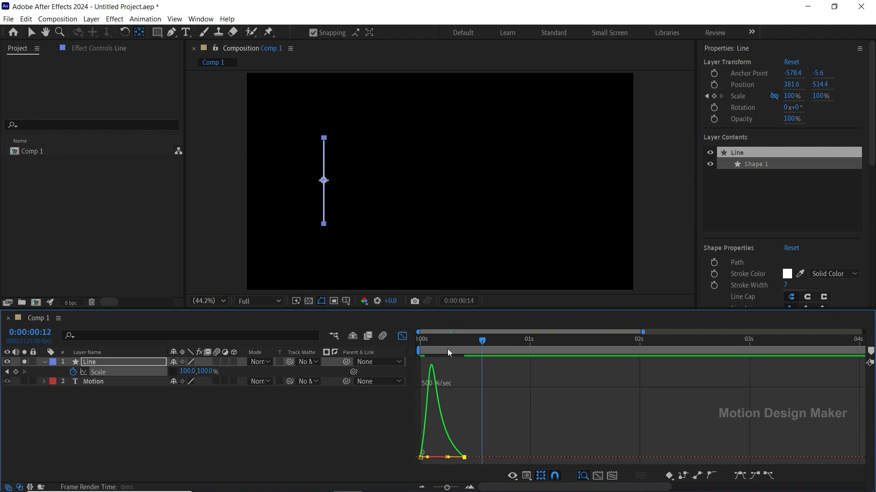
pyautogui.press('space')
pyautogui.moveTo(526, 340); pyautogui.dragTo(414, 363)
pyautogui.press('space')
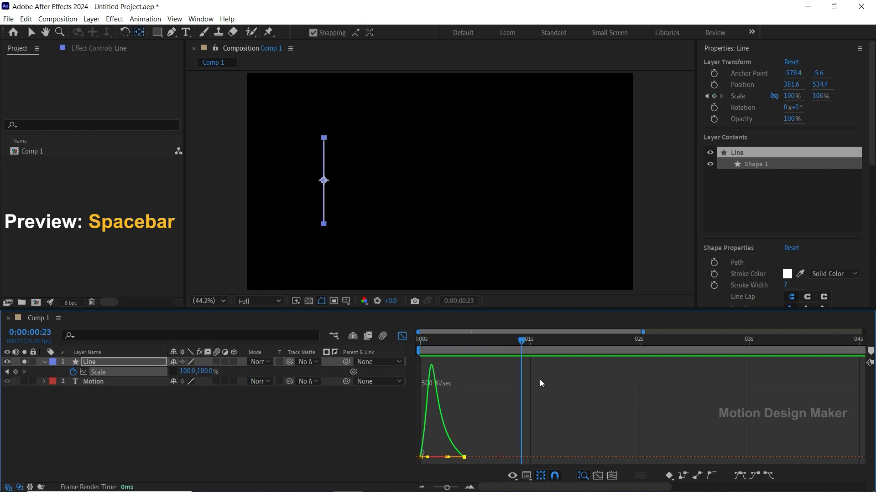
pyautogui.click(401, 336)
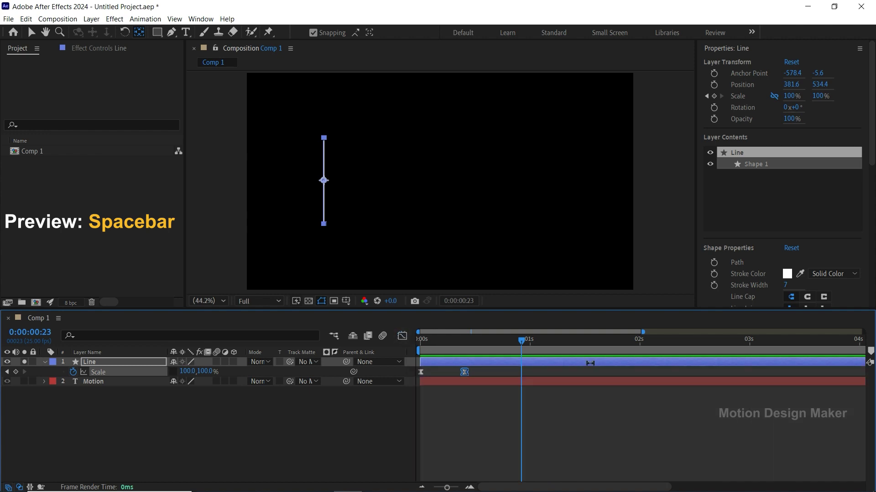
# Copy both Line Scale keyframes and paste them at 0:00:06:14
pyautogui.press('-')
pyautogui.press('-')
pyautogui.moveTo(766, 347); pyautogui.dragTo(780, 348)
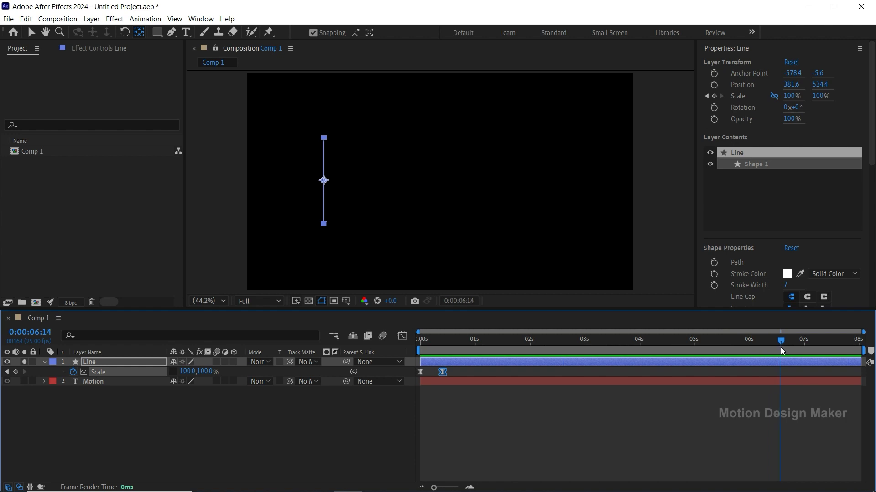
pyautogui.moveTo(466, 373); pyautogui.dragTo(420, 376)
pyautogui.click(27, 19)
pyautogui.click(57, 77)
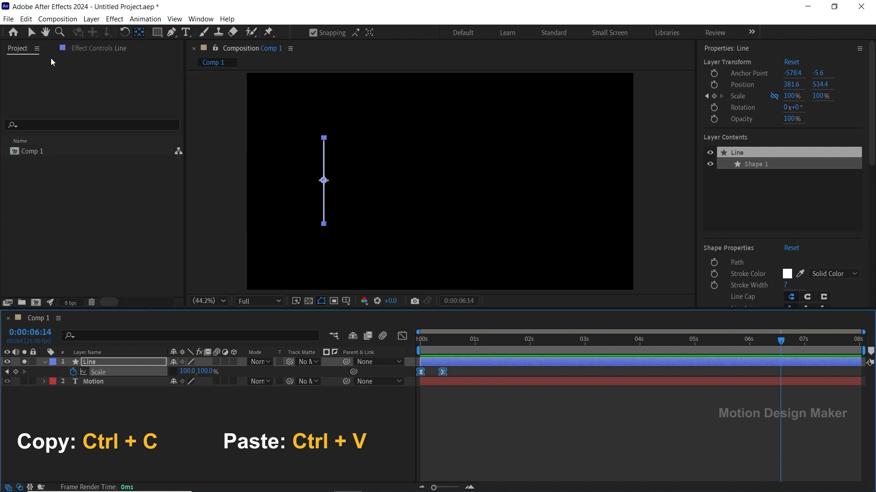
pyautogui.click(26, 20)
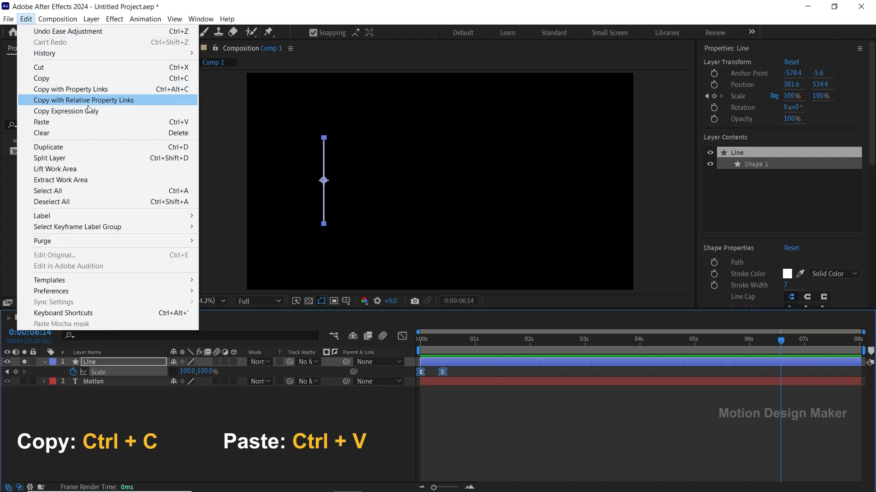
pyautogui.click(89, 122)
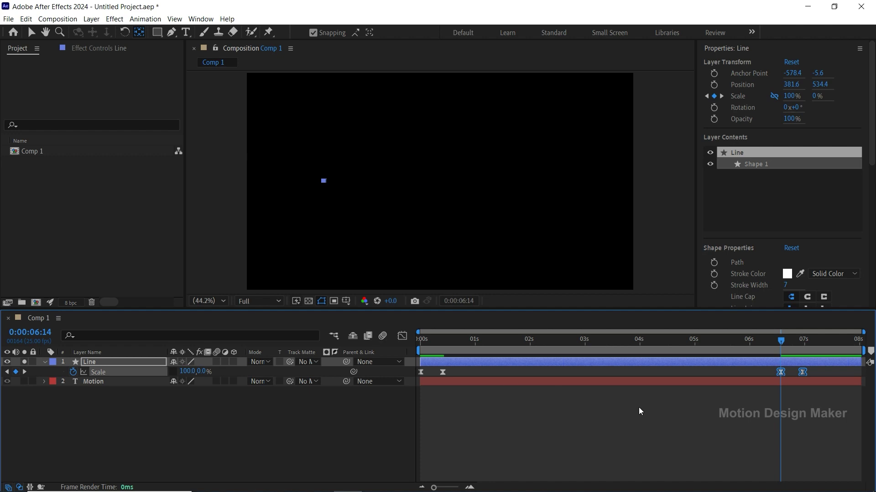
# Time-reverse the pasted Scale keyframes
pyautogui.rightClick(781, 372)
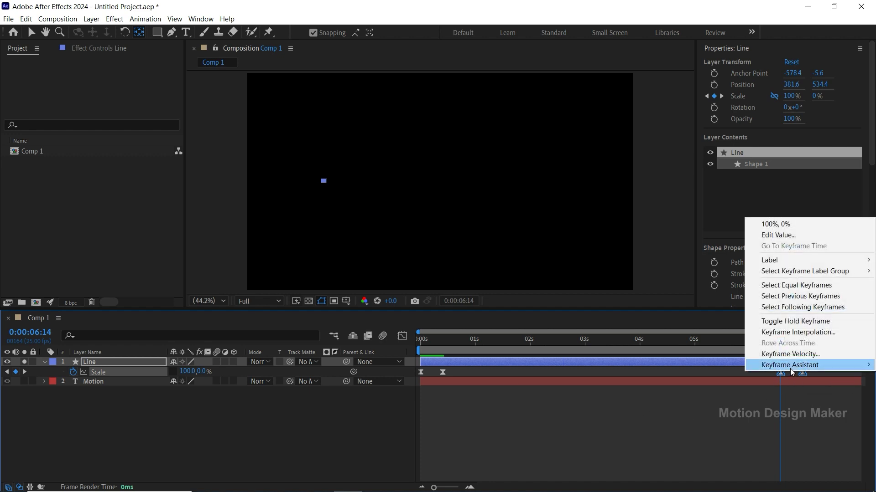
pyautogui.moveTo(790, 368)
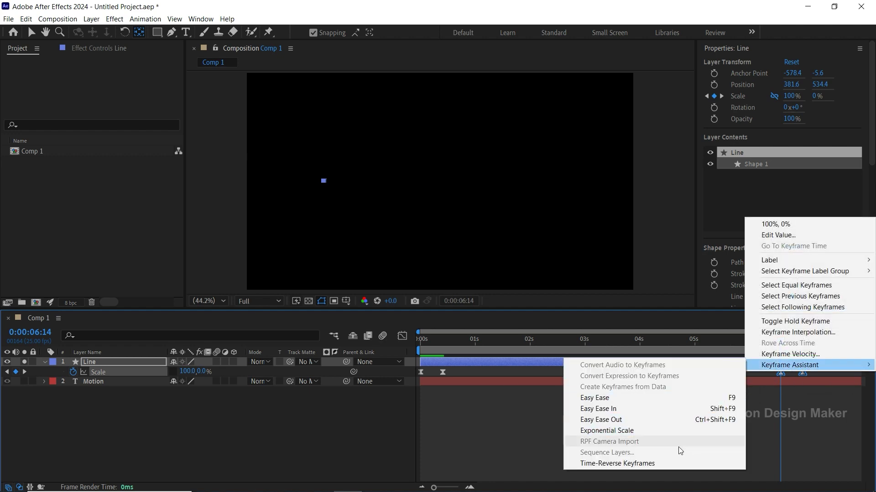
pyautogui.click(672, 464)
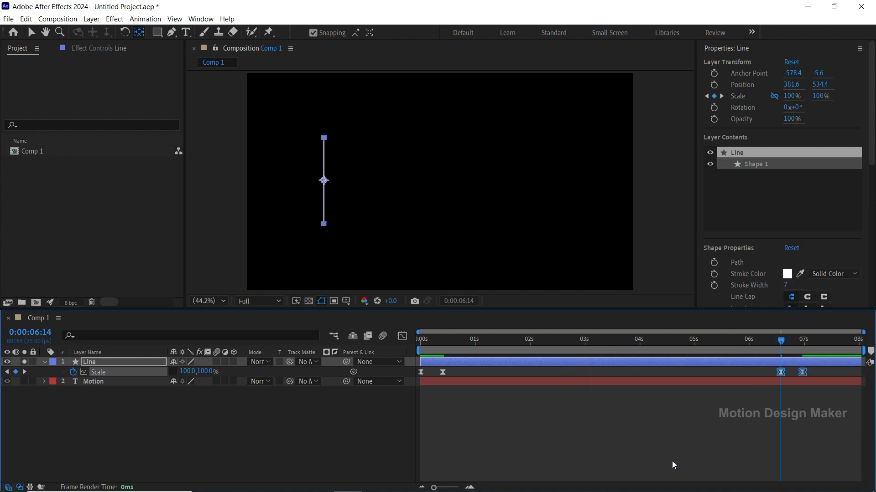
# Reshape the ending keyframe's ease influence on the Scale speed curve in the Graph Editor
pyautogui.click(402, 337)
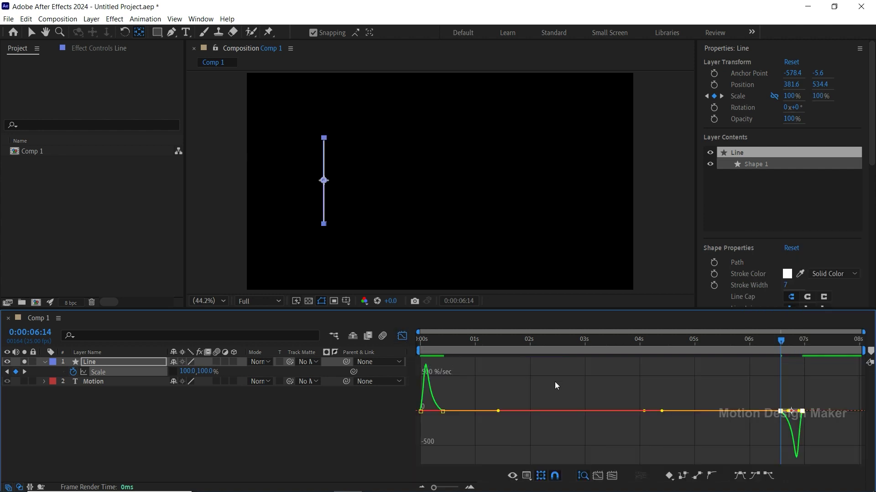
pyautogui.scroll(3, 820, 424)
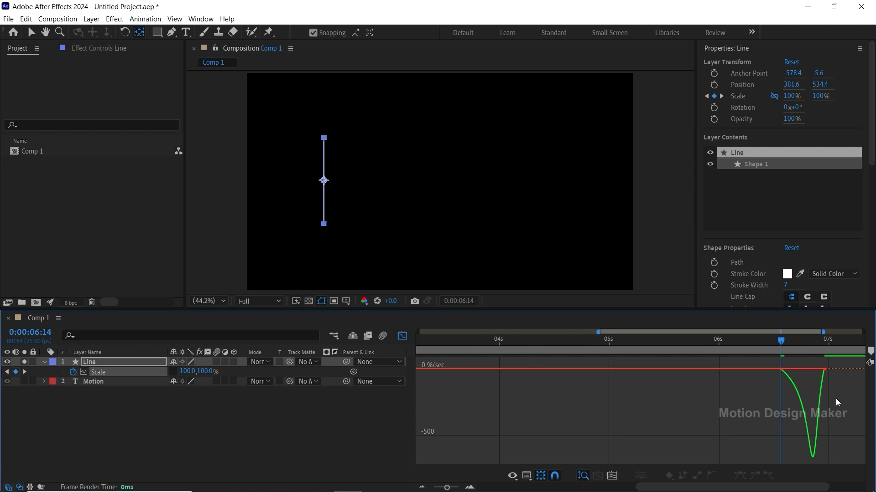
pyautogui.click(805, 364)
pyautogui.moveTo(799, 366); pyautogui.dragTo(813, 367)
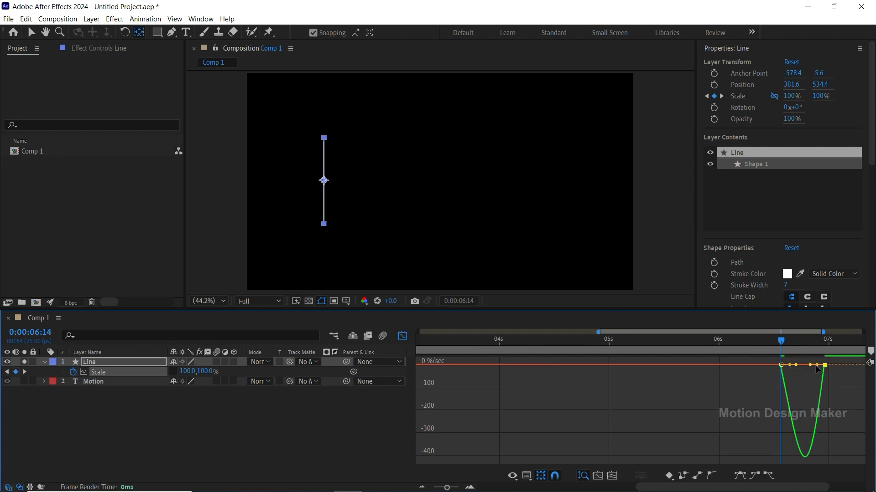
pyautogui.moveTo(814, 369); pyautogui.dragTo(810, 368)
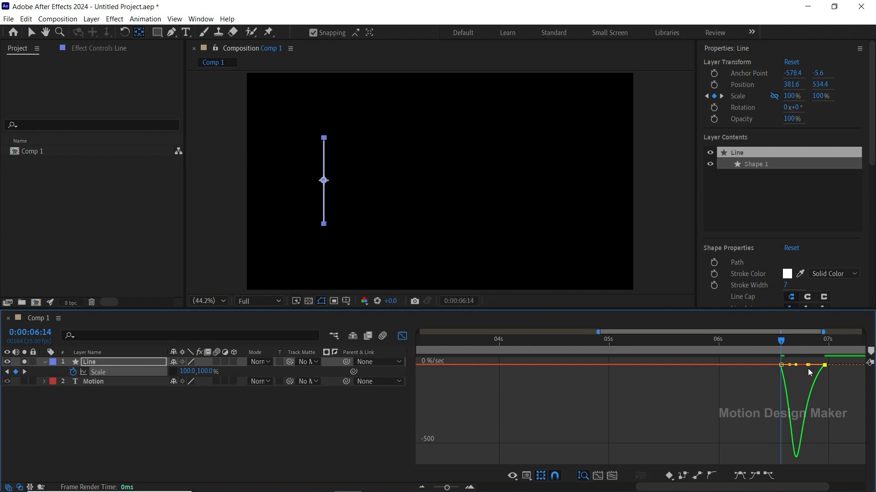
pyautogui.click(402, 336)
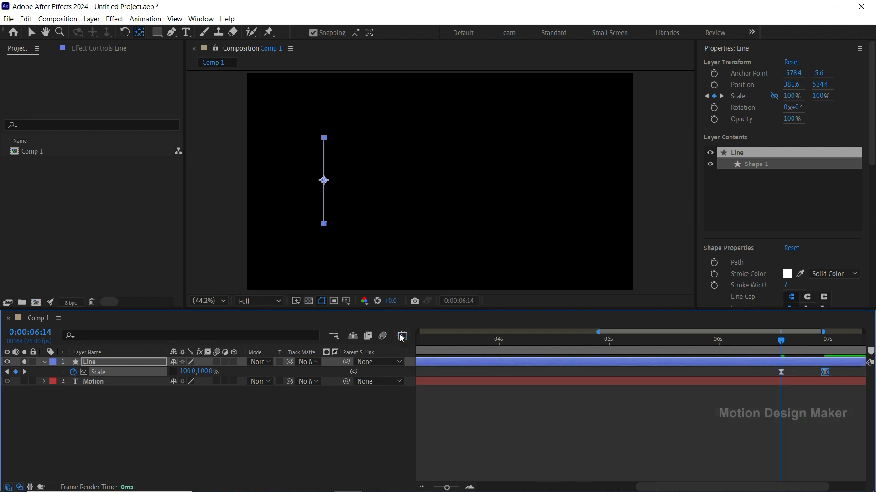
pyautogui.click(711, 409)
pyautogui.press('space')
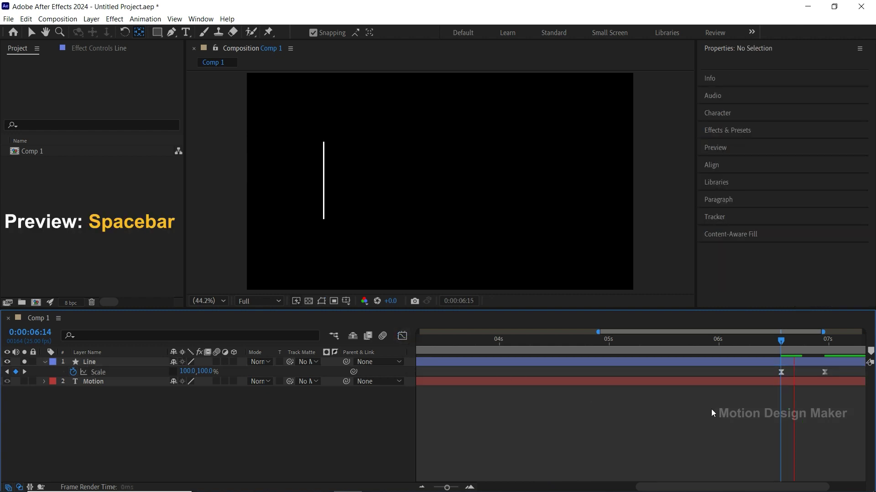
pyautogui.click(772, 342)
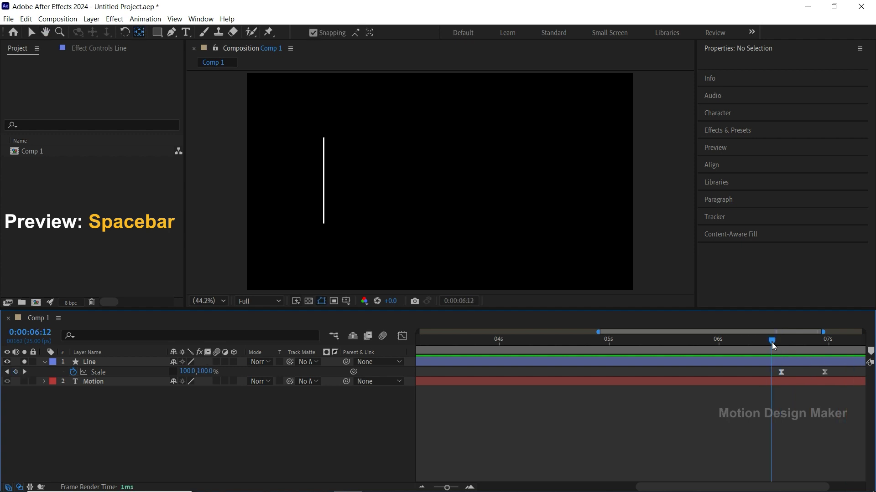
pyautogui.press('space')
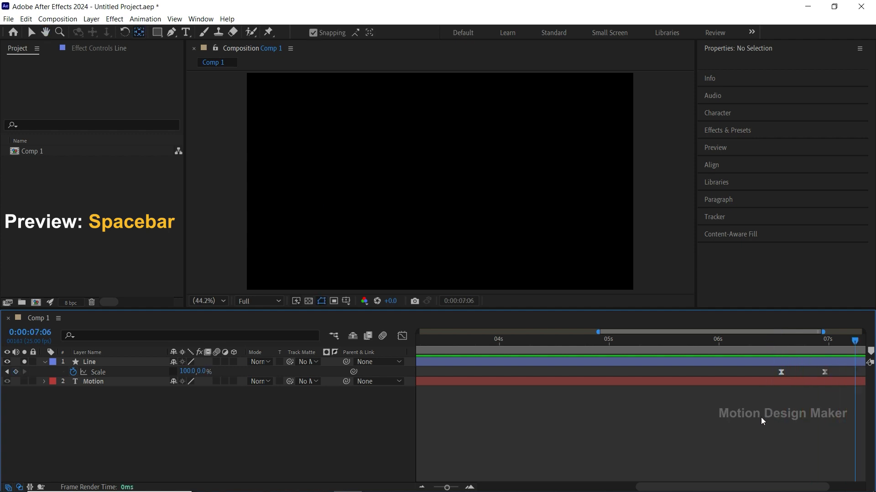
pyautogui.press('-')
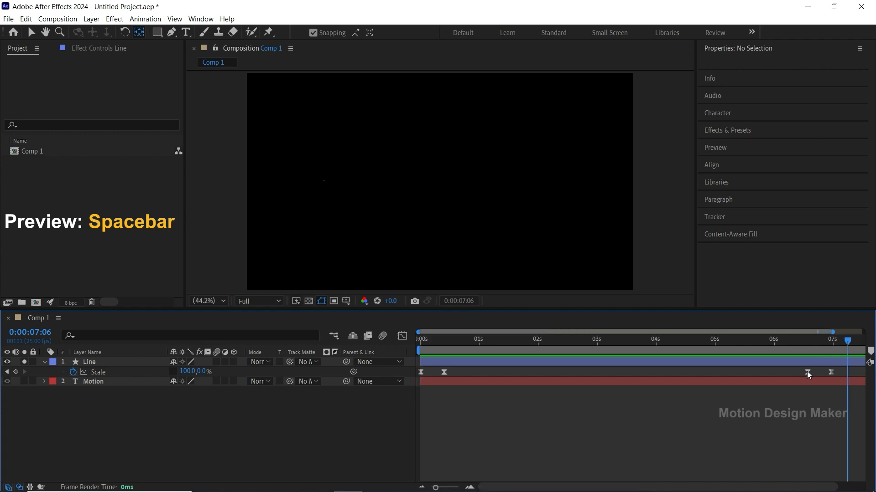
pyautogui.moveTo(460, 342); pyautogui.dragTo(456, 349)
pyautogui.click(456, 363)
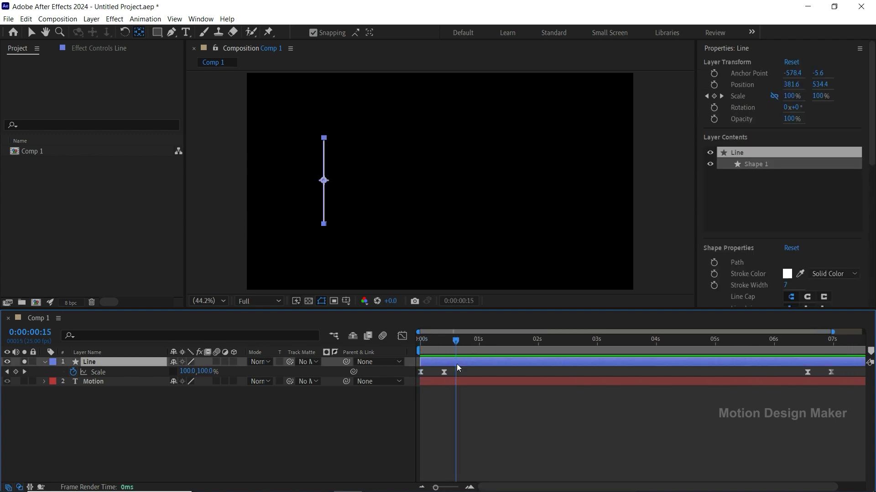
# Add Line Position keyframes at 0:00:00:15, 0:00:02:01 and 0:00:03:12
pyautogui.press('p')
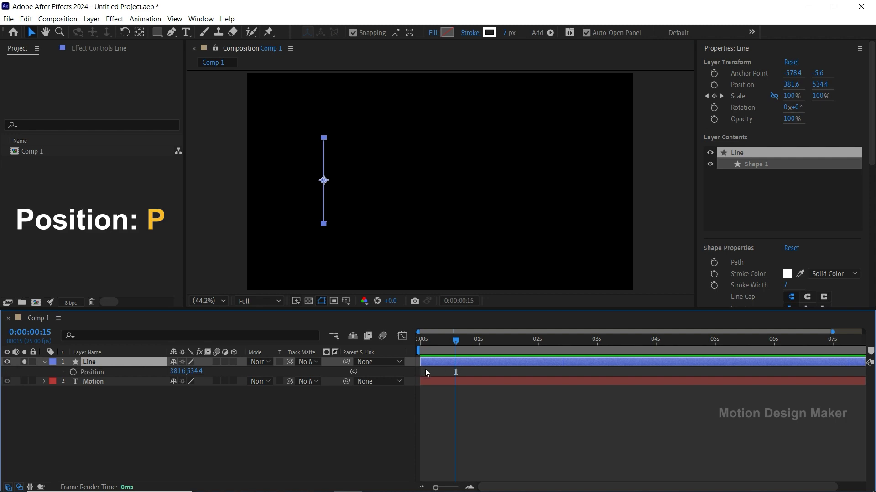
pyautogui.click(73, 372)
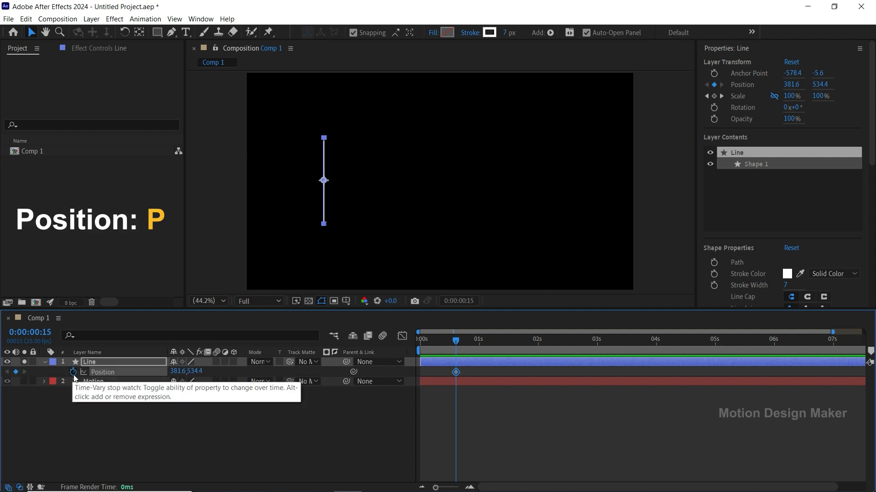
pyautogui.moveTo(490, 346); pyautogui.dragTo(541, 348)
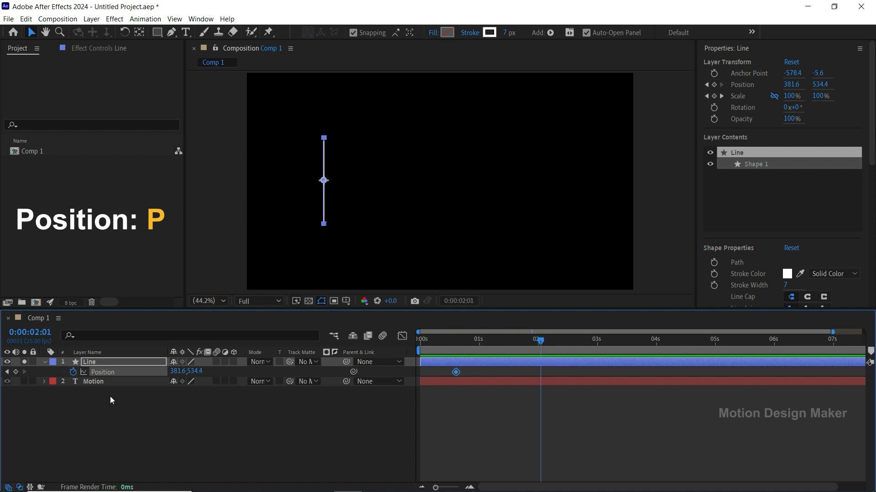
pyautogui.click(16, 372)
pyautogui.moveTo(609, 341); pyautogui.dragTo(626, 343)
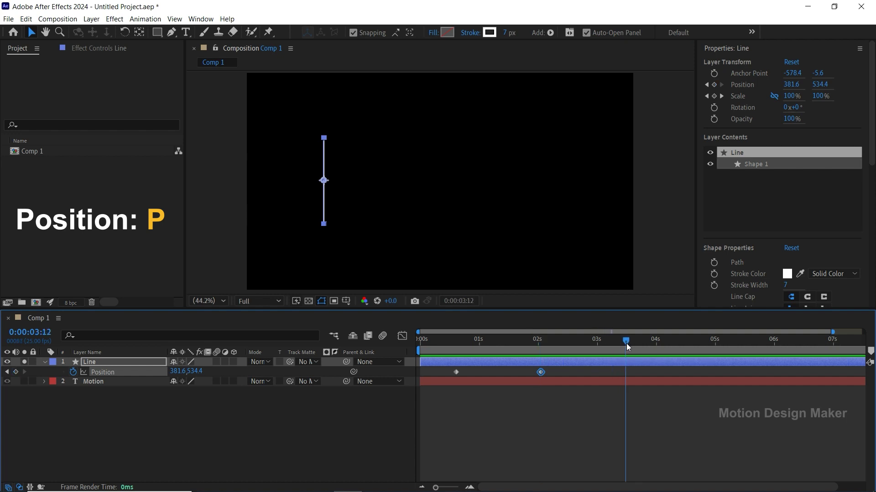
pyautogui.click(16, 373)
# Return to 0:00:02:01 and turn off the Line layer's solo so Motion shows again
pyautogui.click(494, 426)
pyautogui.moveTo(556, 343); pyautogui.dragTo(543, 344)
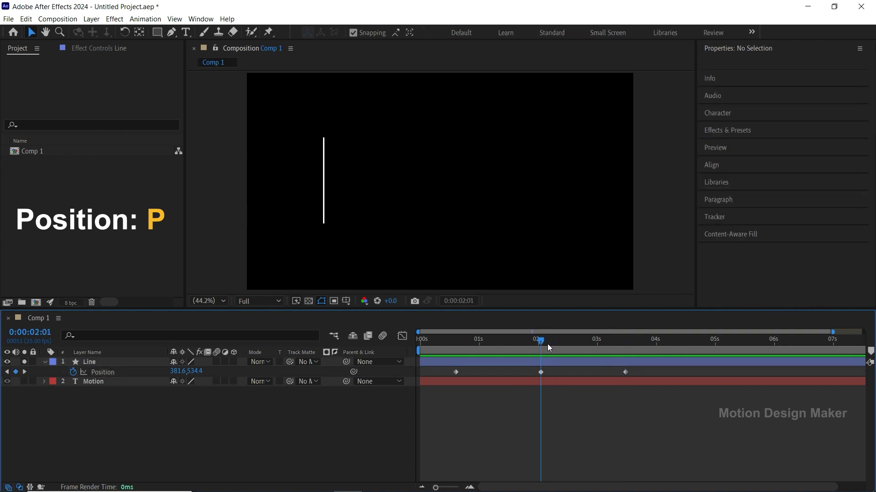
pyautogui.click(543, 363)
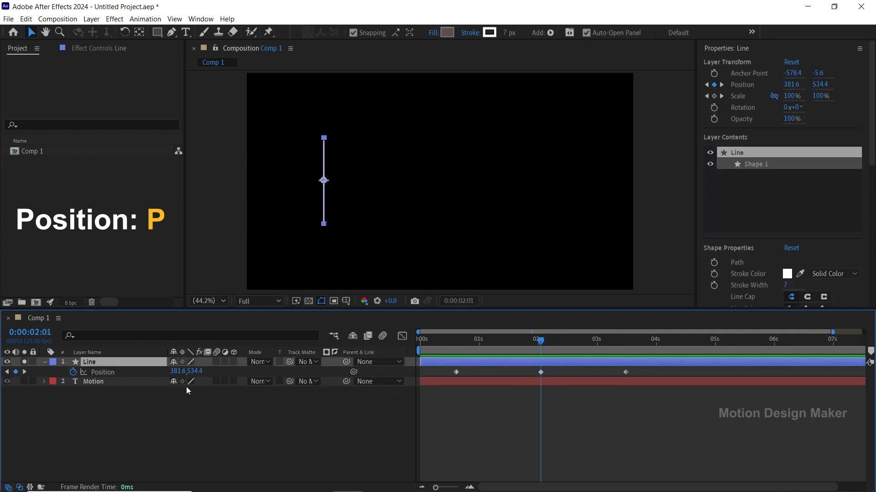
pyautogui.click(24, 360)
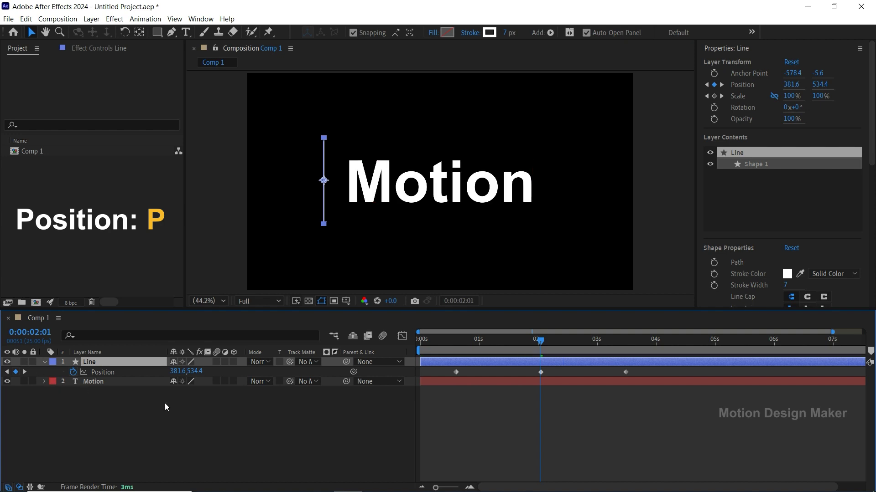
pyautogui.click(522, 405)
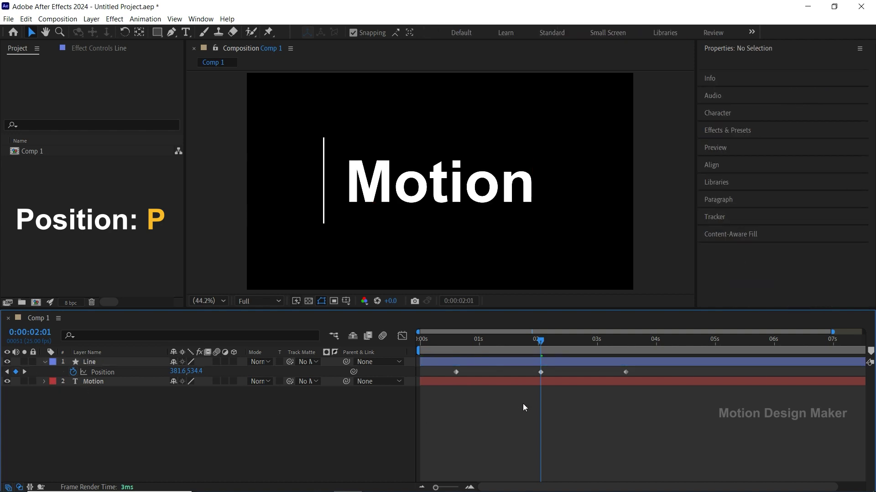
# Draw a rectangle with a solid green fill and no stroke over the Motion text
pyautogui.click(158, 32)
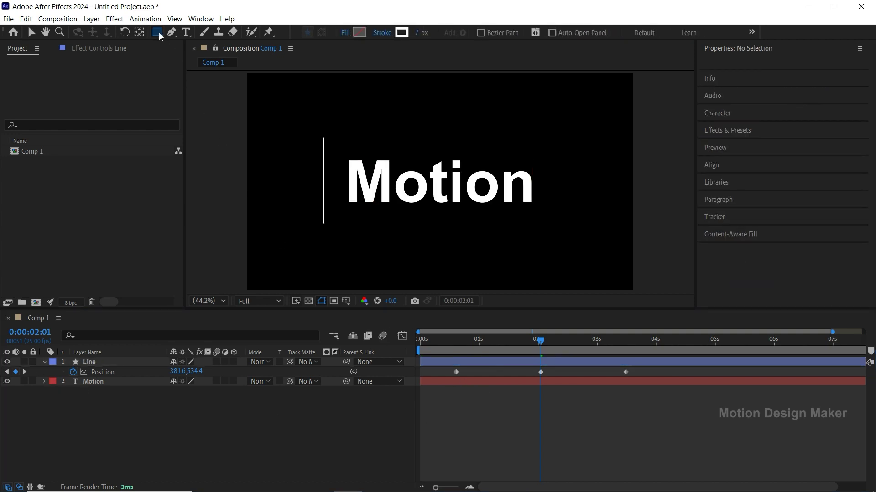
pyautogui.click(345, 33)
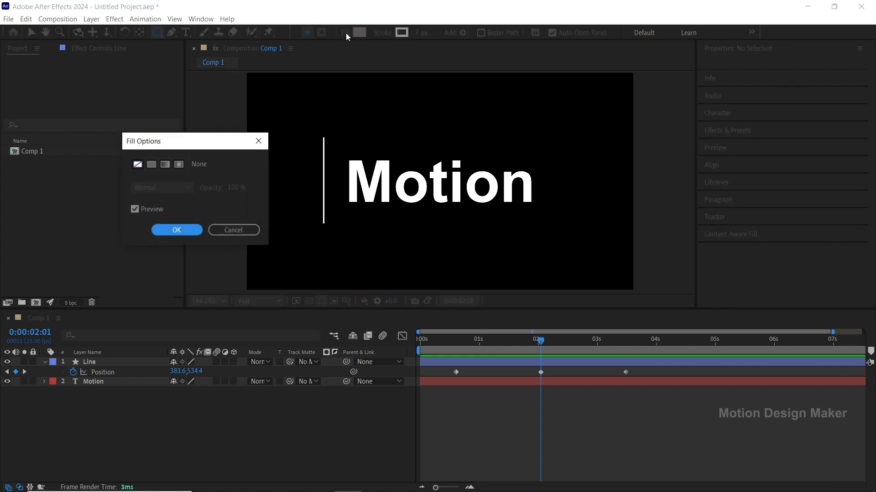
pyautogui.click(186, 228)
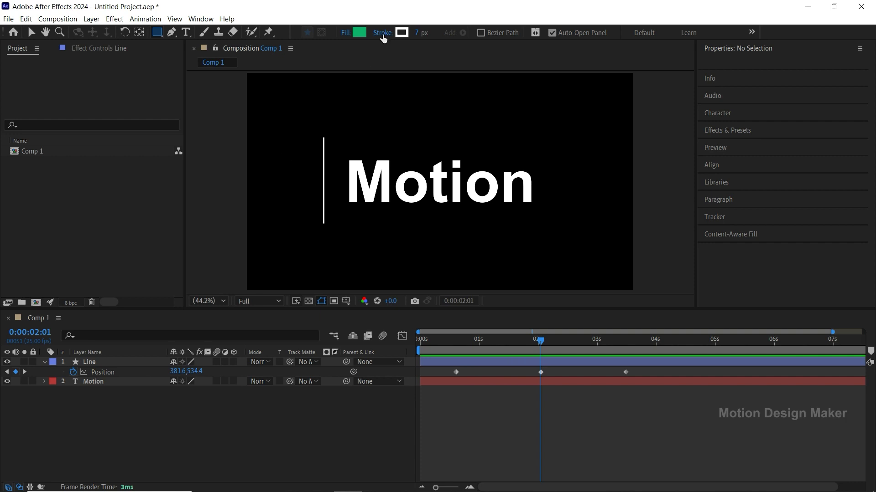
pyautogui.click(383, 33)
pyautogui.click(139, 166)
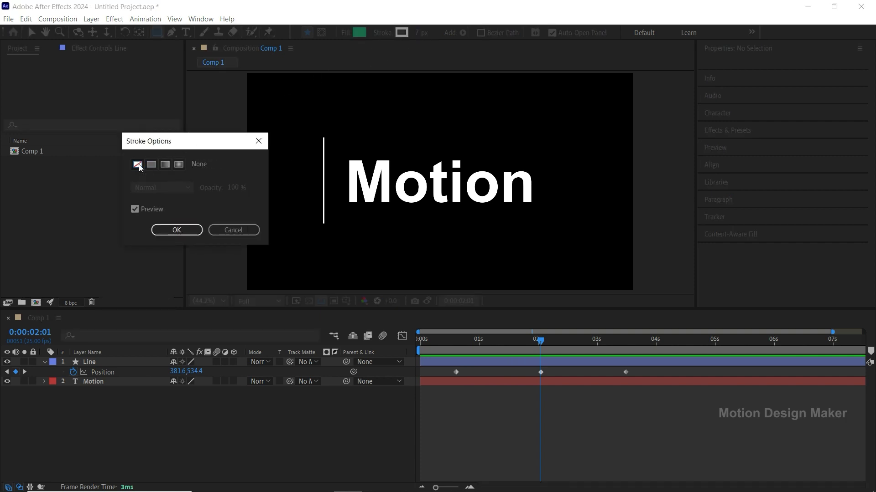
pyautogui.click(193, 232)
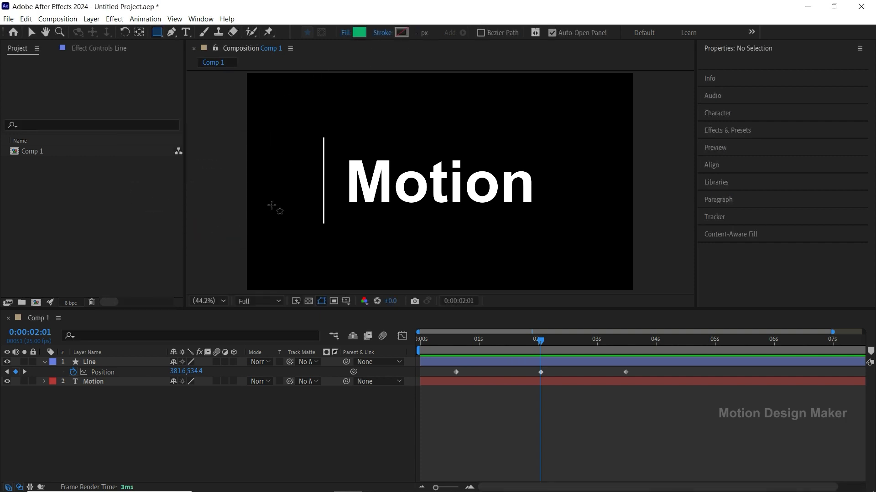
pyautogui.moveTo(323, 136); pyautogui.dragTo(576, 223)
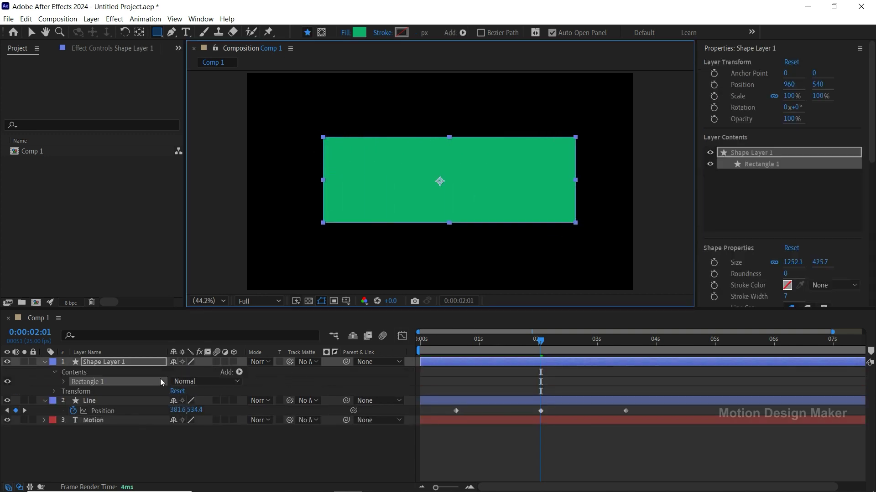
# Lower the rectangle's opacity and move its anchor point to its left edge
pyautogui.click(109, 364)
pyautogui.press('t')
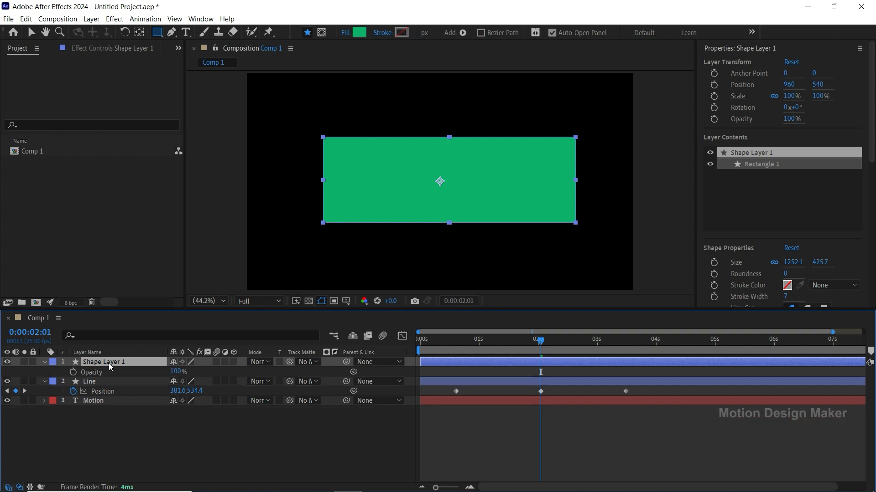
pyautogui.moveTo(176, 371); pyautogui.dragTo(167, 371)
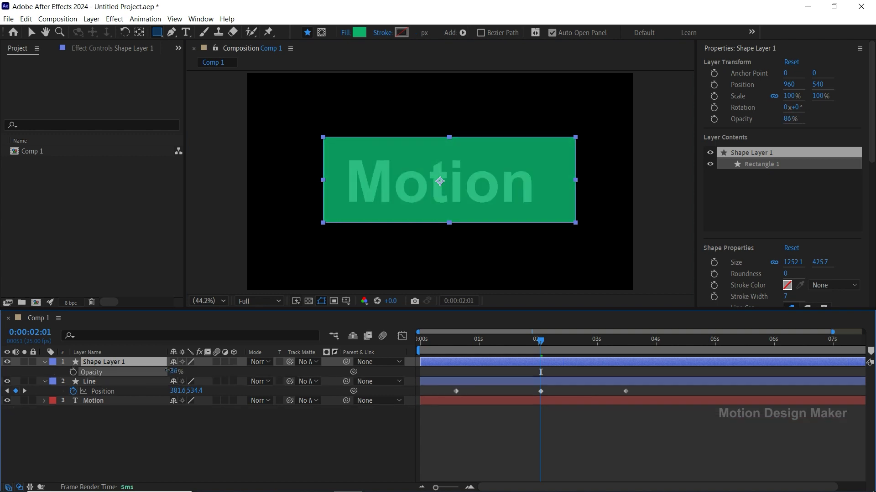
pyautogui.click(439, 422)
pyautogui.click(540, 365)
pyautogui.press('v')
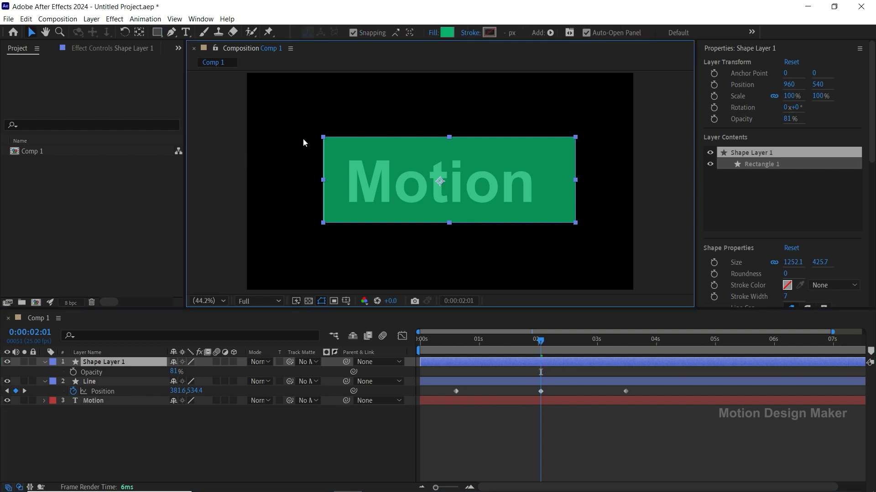
pyautogui.press('y')
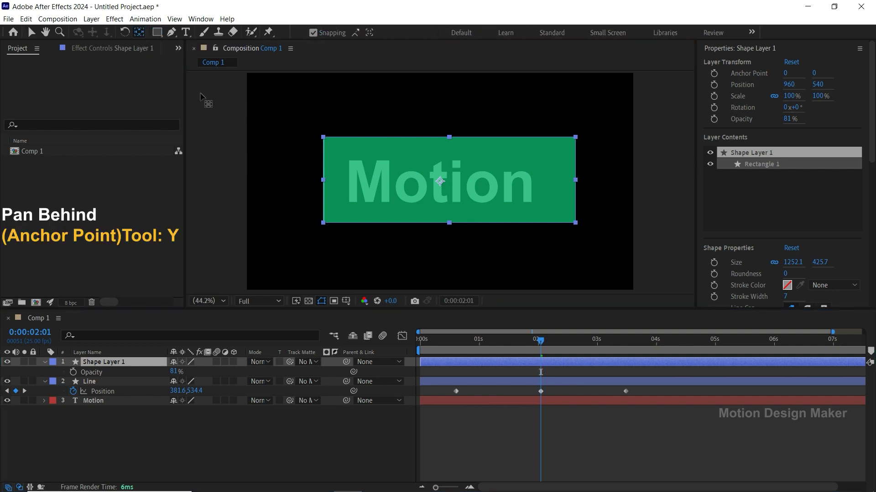
pyautogui.moveTo(440, 181); pyautogui.dragTo(322, 181)
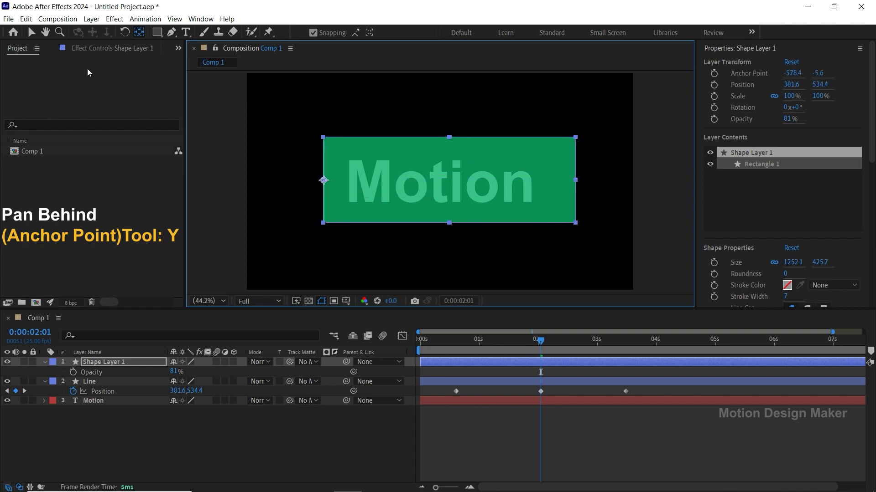
pyautogui.click(31, 35)
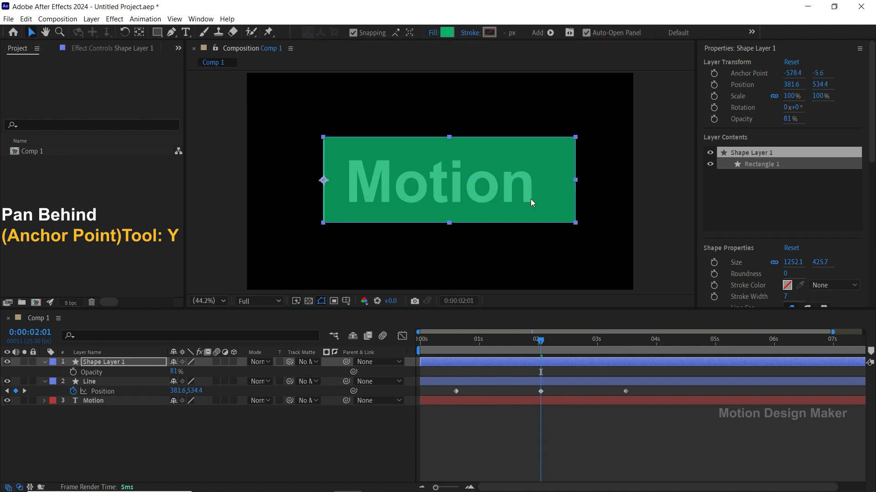
# Narrow the rectangle to 92.6% width, restore full opacity, and rename it Matte_01
pyautogui.moveTo(577, 184); pyautogui.dragTo(558, 186)
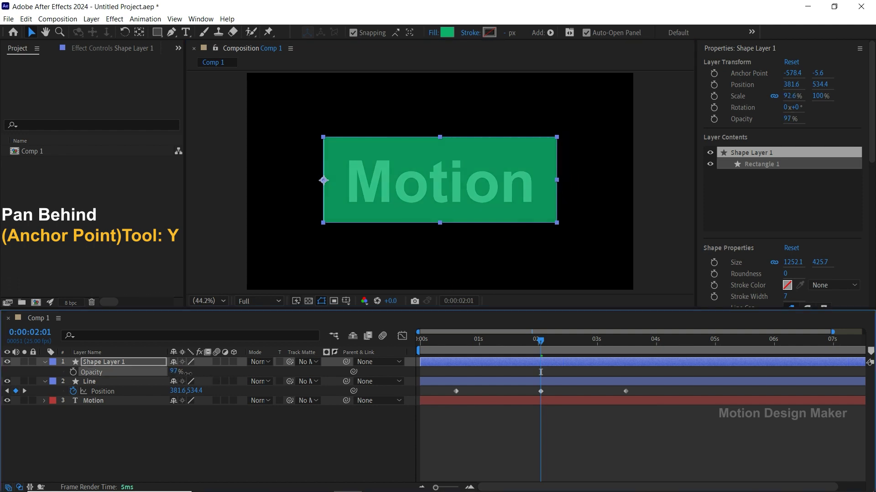
pyautogui.moveTo(174, 373); pyautogui.dragTo(216, 373)
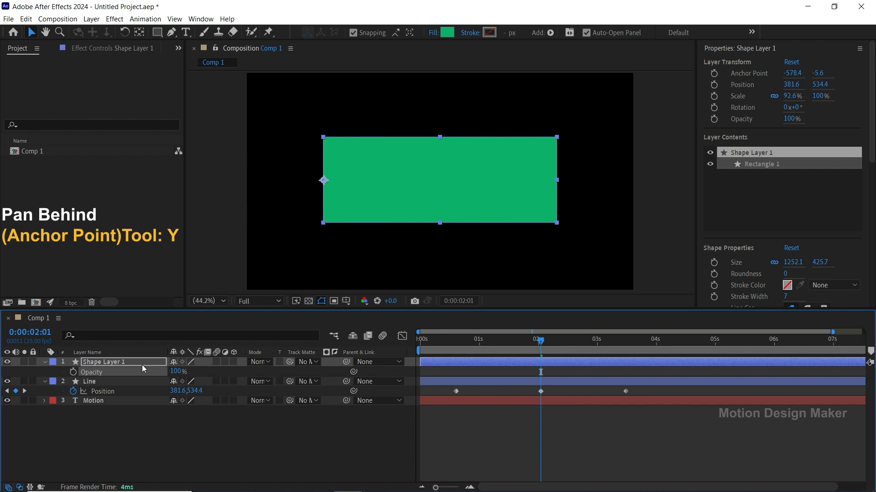
pyautogui.press('Return')
pyautogui.write('Matte_01')
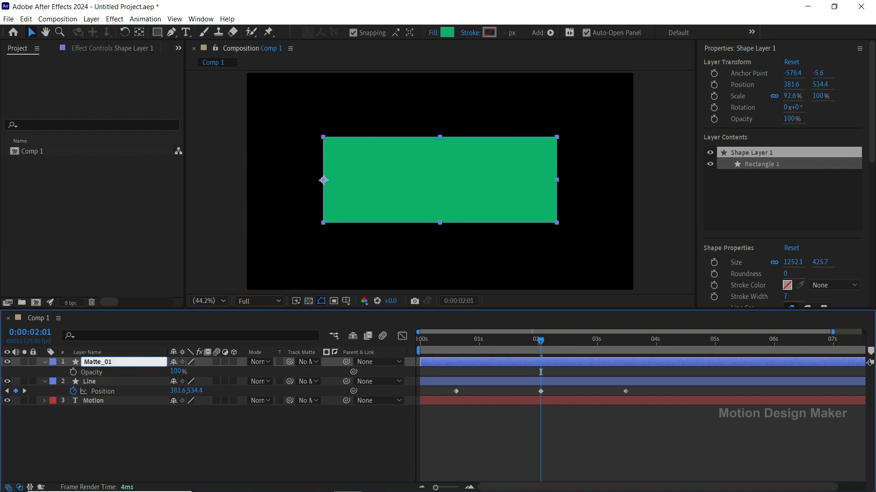
pyautogui.press('Return')
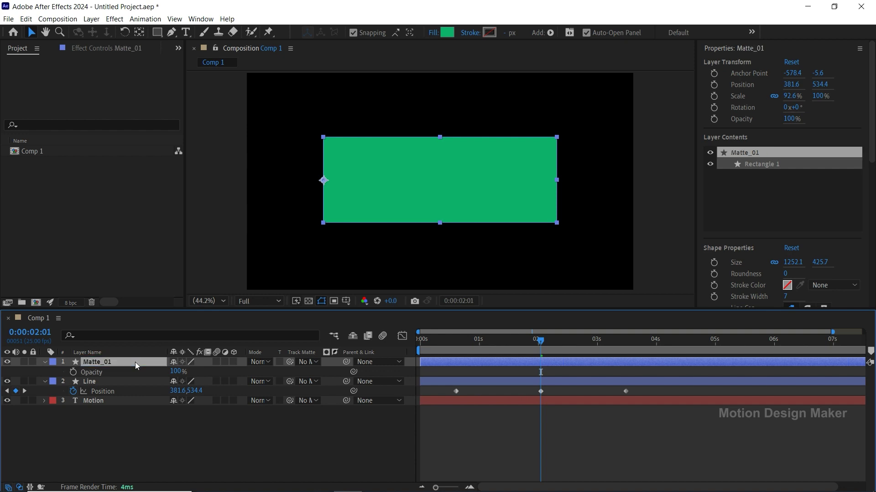
# Move Matte_01 below the Line layer in the layer stack
pyautogui.moveTo(526, 340); pyautogui.dragTo(506, 347)
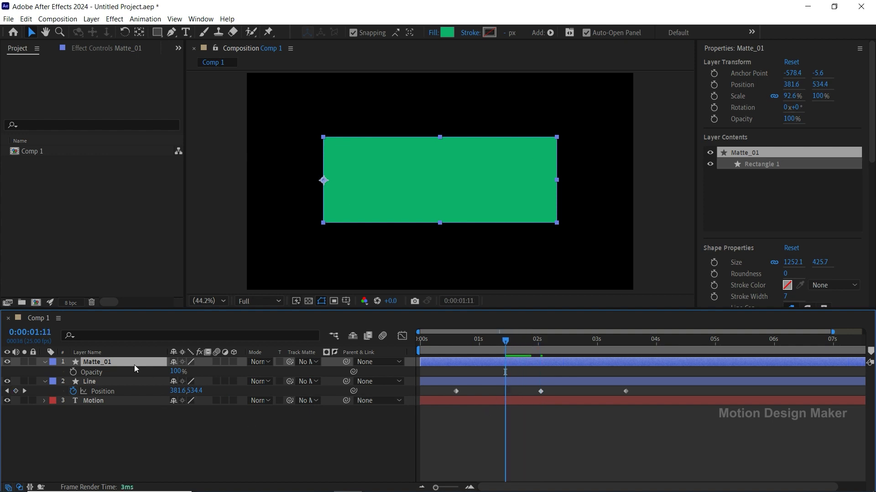
pyautogui.moveTo(130, 362); pyautogui.dragTo(128, 387)
pyautogui.click(127, 409)
# At 0:00:02:01, slide Matte_01 left to -774.4, 538.4 so its right edge meets the line
pyautogui.moveTo(506, 341); pyautogui.dragTo(541, 341)
pyautogui.click(543, 382)
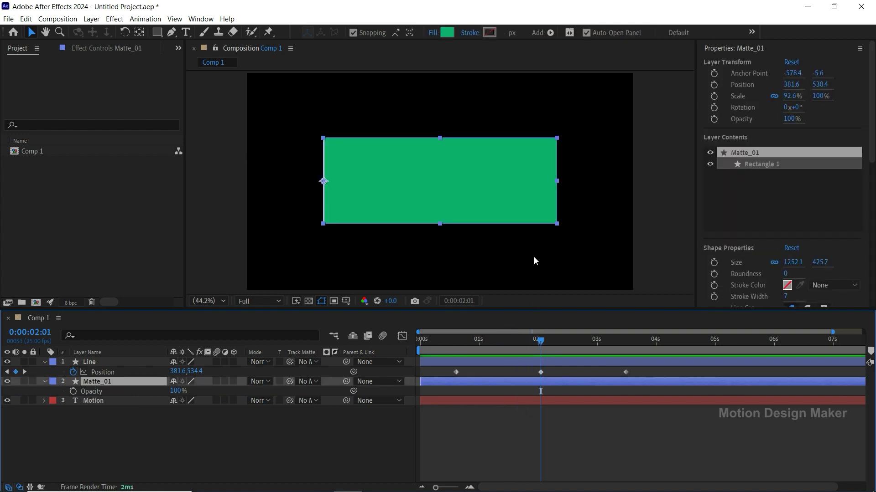
pyautogui.moveTo(537, 183); pyautogui.dragTo(304, 186)
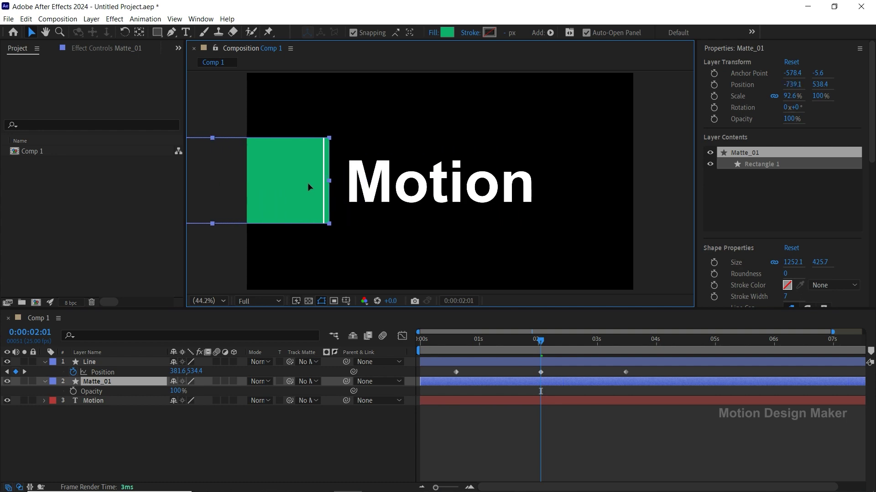
pyautogui.press('z')
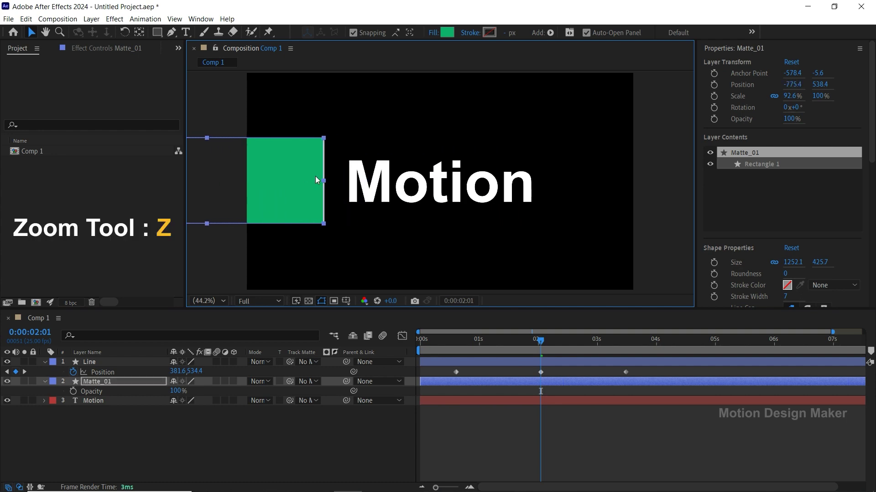
pyautogui.click(340, 192)
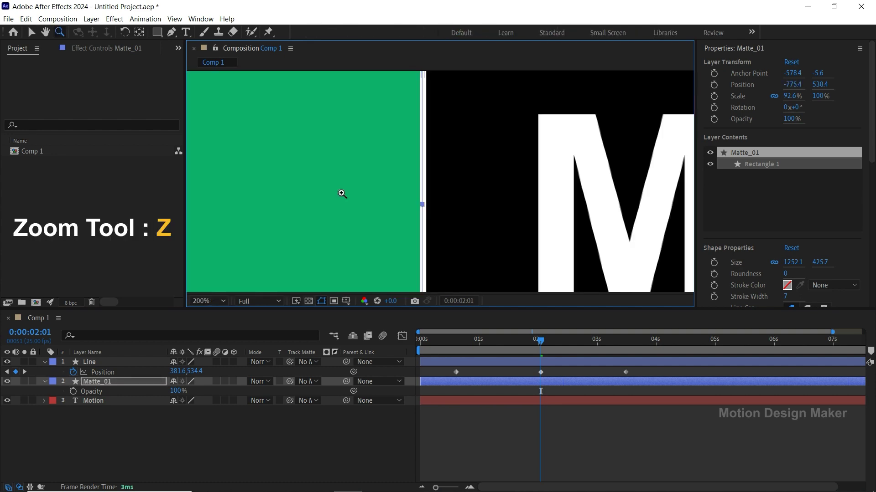
pyautogui.press('v')
pyautogui.press('Right')
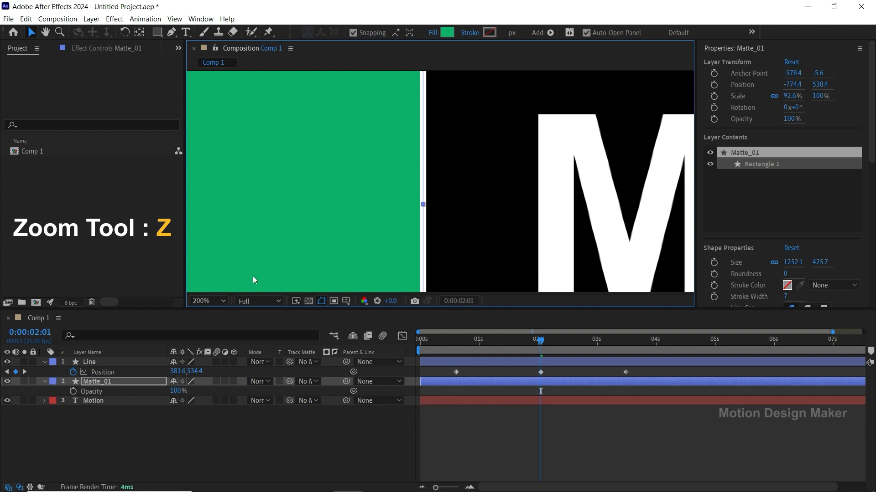
pyautogui.click(222, 302)
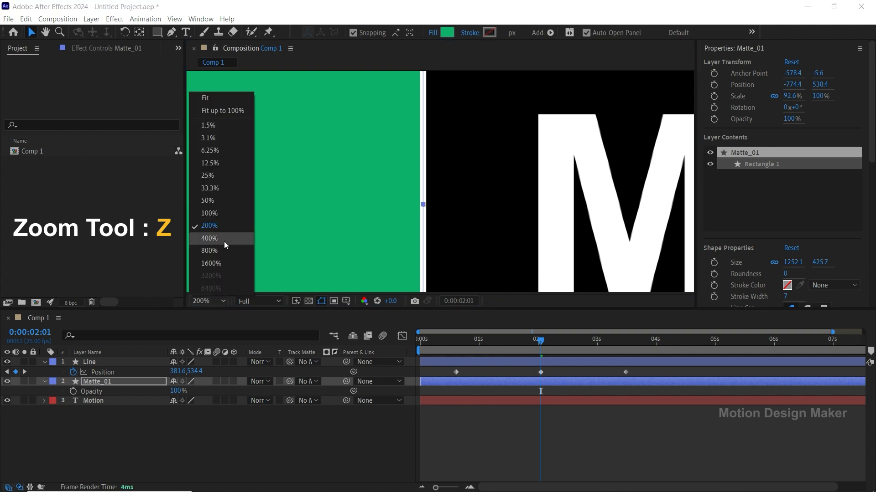
pyautogui.click(221, 101)
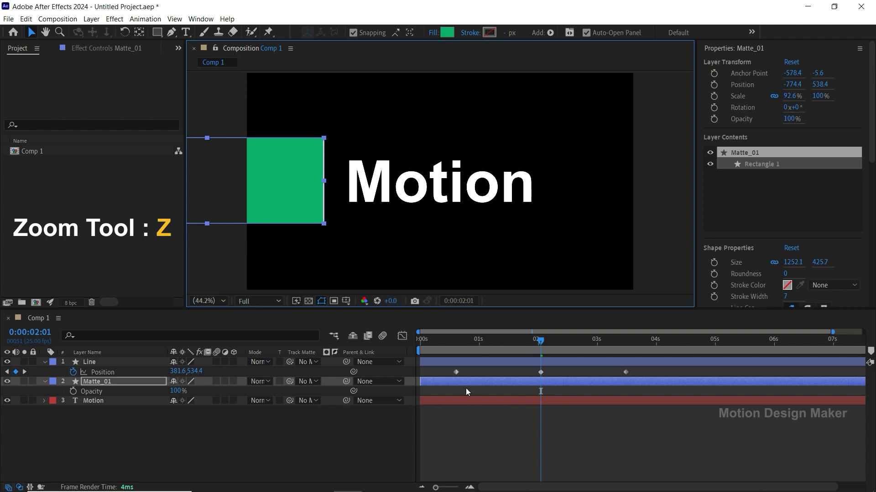
pyautogui.click(477, 411)
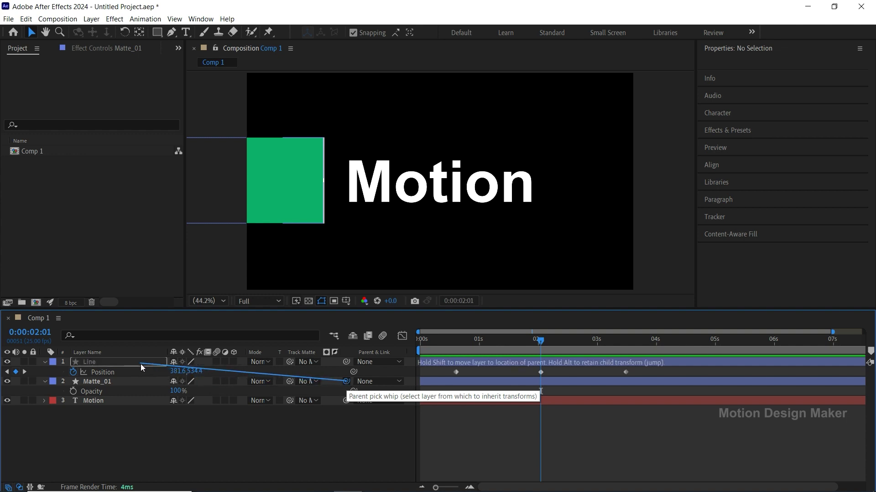
# Parent Matte_01 to Line, slide the line right over Motion, and set Matte_01 opacity to 70%
pyautogui.moveTo(326, 382); pyautogui.dragTo(140, 364)
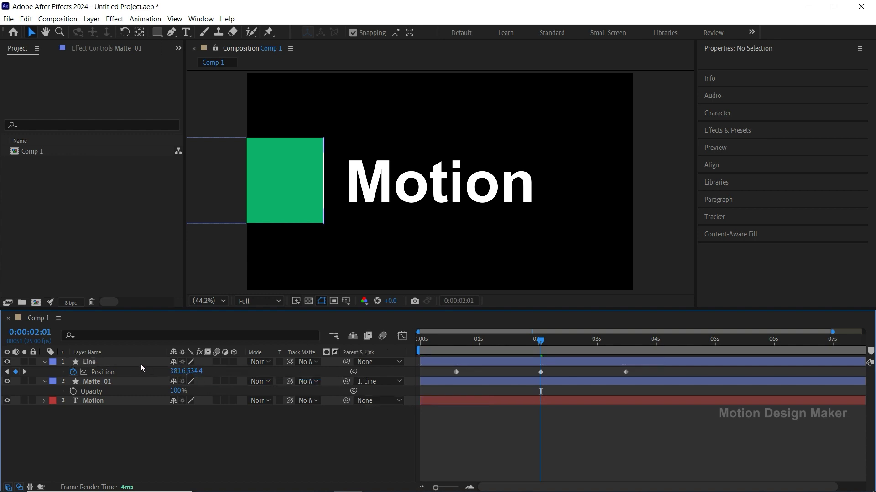
pyautogui.click(541, 362)
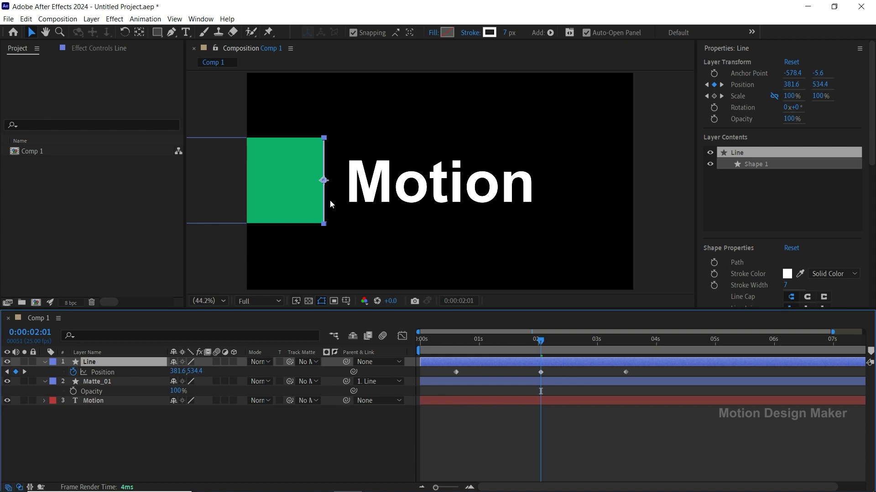
pyautogui.moveTo(325, 195); pyautogui.dragTo(547, 207)
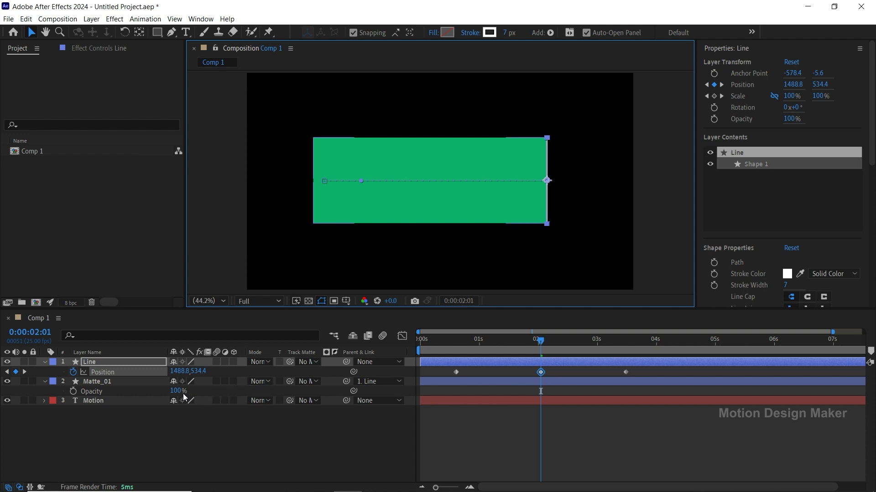
pyautogui.moveTo(179, 395); pyautogui.dragTo(163, 395)
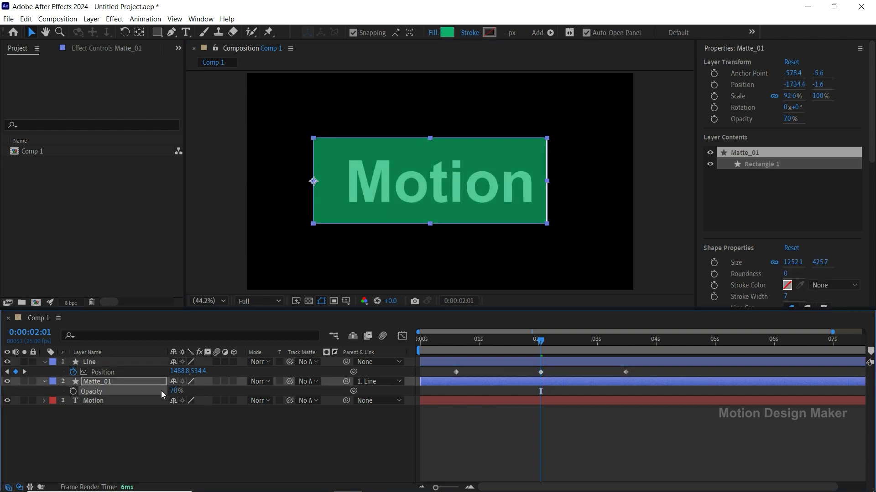
# Nudge the line just past Motion's end and preview from 0:00:00:14
pyautogui.click(543, 362)
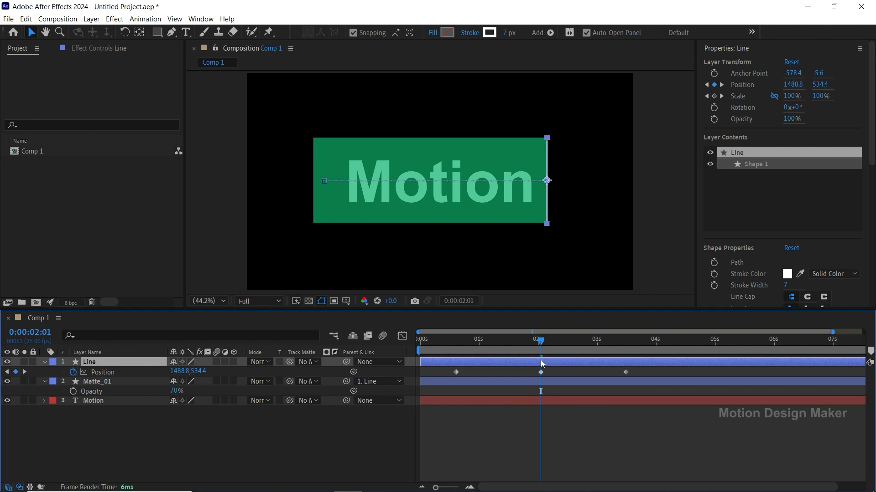
pyautogui.moveTo(548, 199); pyautogui.dragTo(559, 199)
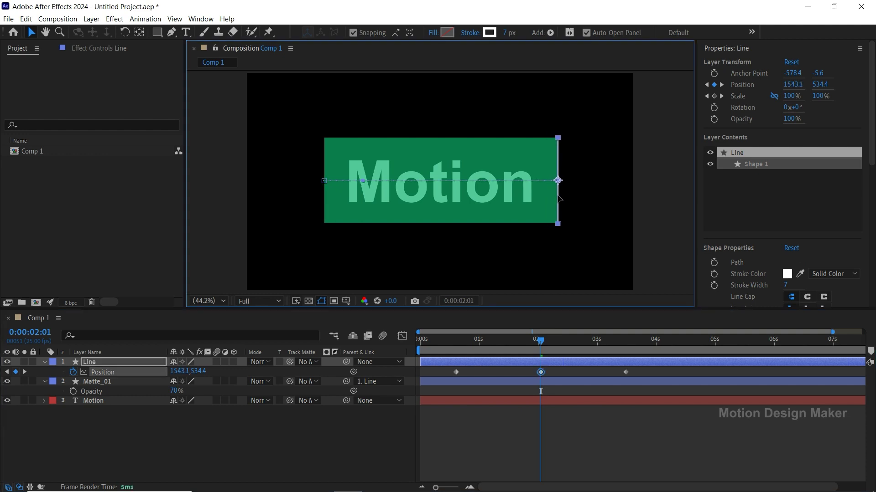
pyautogui.click(565, 431)
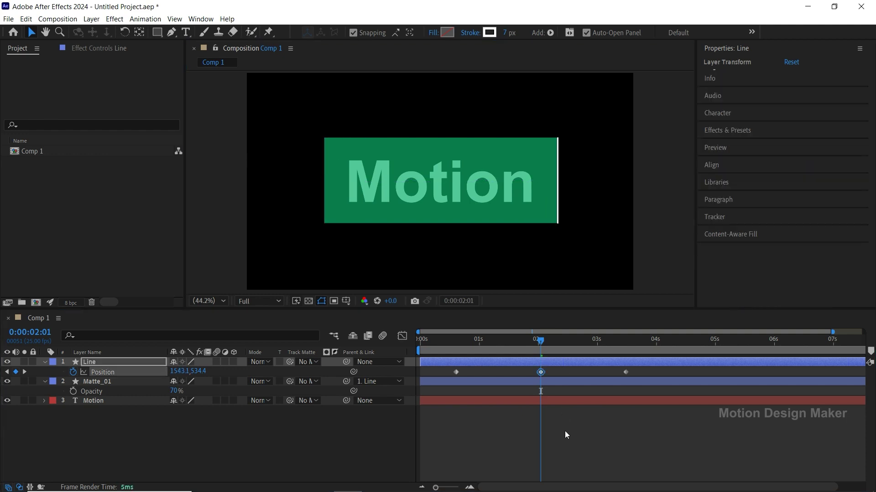
pyautogui.press('space')
pyautogui.moveTo(465, 354); pyautogui.dragTo(453, 354)
pyautogui.press('space')
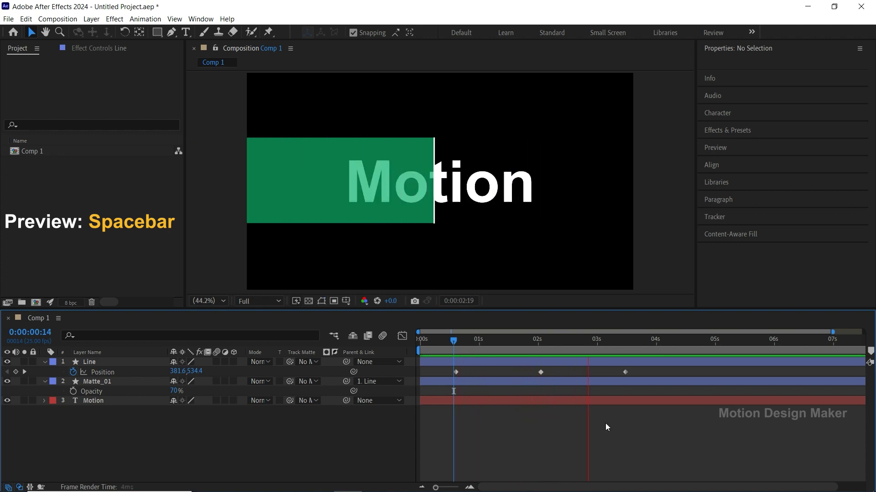
# Stop the preview and set Matte_01's opacity back to 100% at 0:00:01:12
pyautogui.press('space')
pyautogui.moveTo(546, 352); pyautogui.dragTo(507, 345)
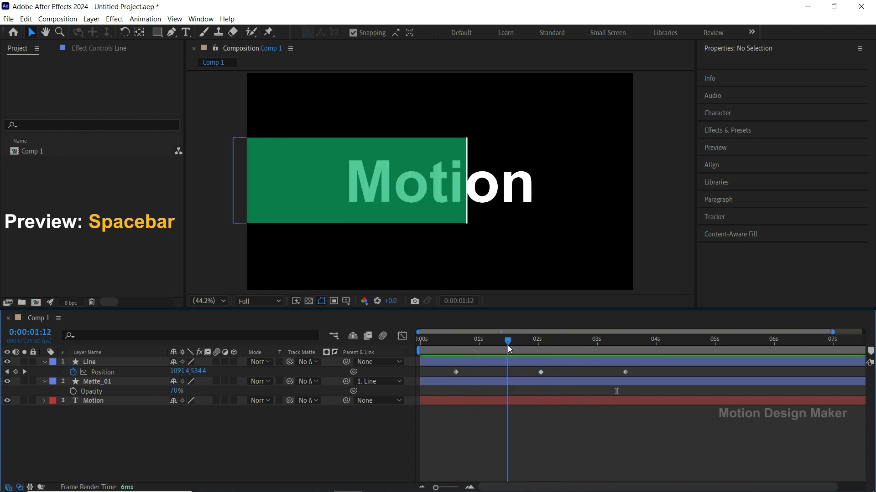
pyautogui.click(176, 391)
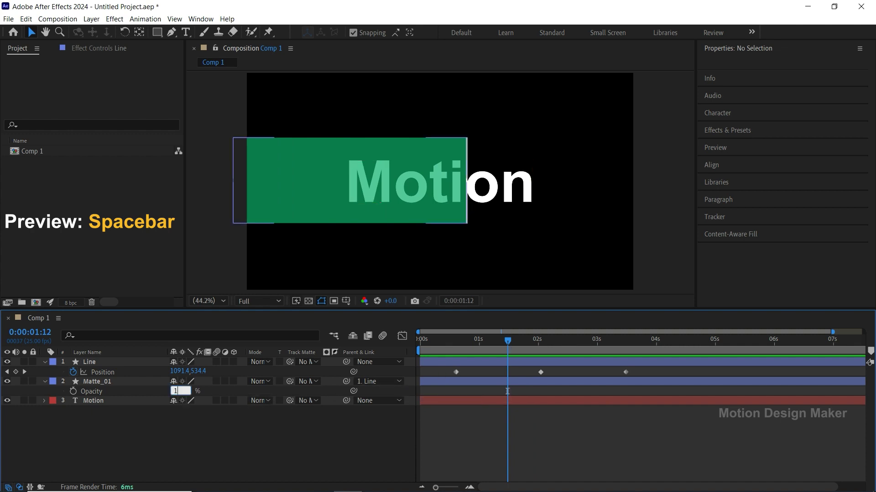
pyautogui.write('00')
pyautogui.press('Return')
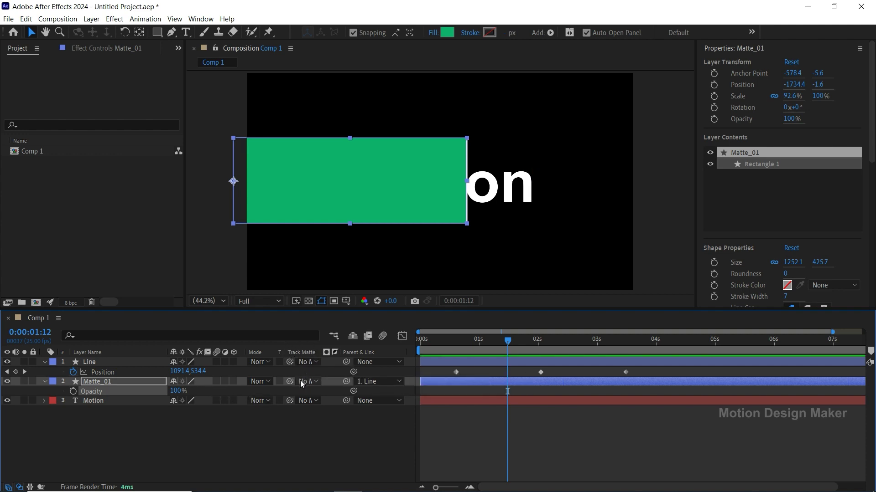
# Make Matte_01 Motion's track matte, preview from 0:00:00:14, and select Line's three Position keyframes
pyautogui.moveTo(249, 398); pyautogui.dragTo(131, 387)
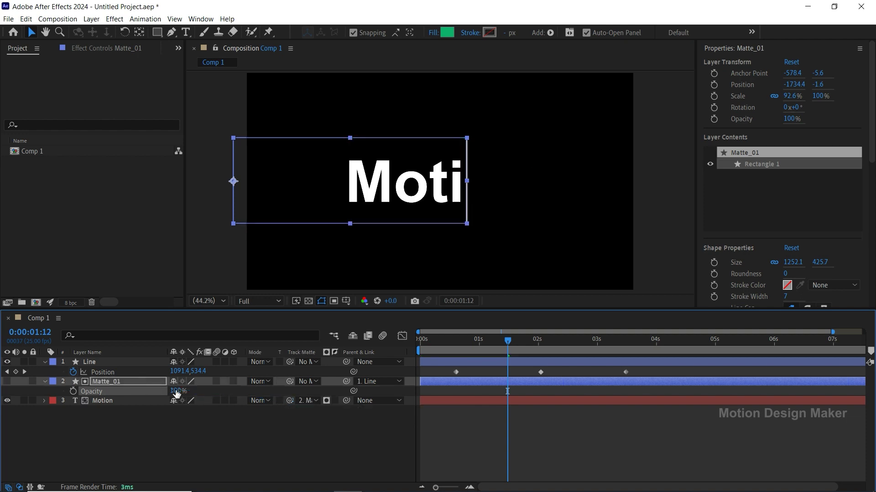
pyautogui.moveTo(468, 343); pyautogui.dragTo(455, 342)
pyautogui.press('space')
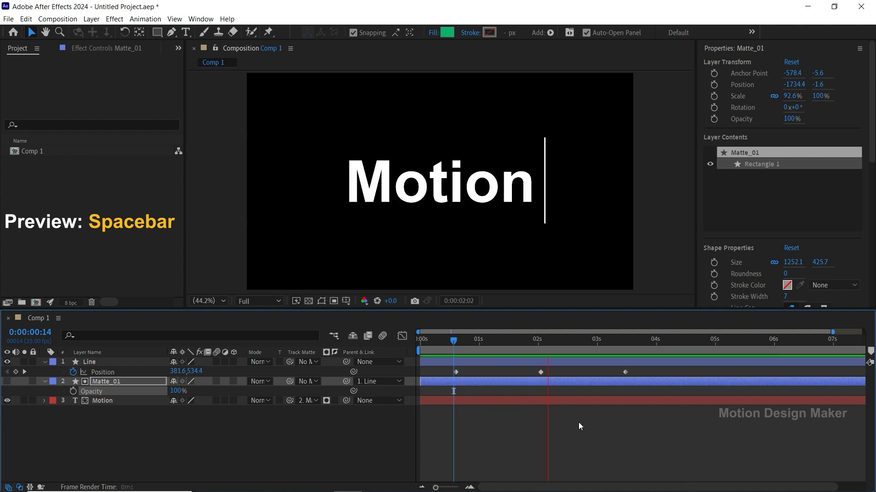
pyautogui.press('space')
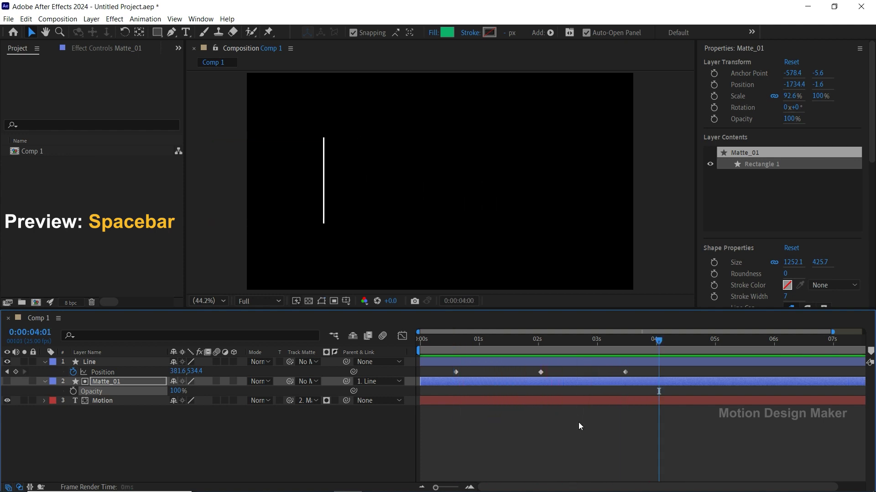
pyautogui.moveTo(635, 371); pyautogui.dragTo(452, 377)
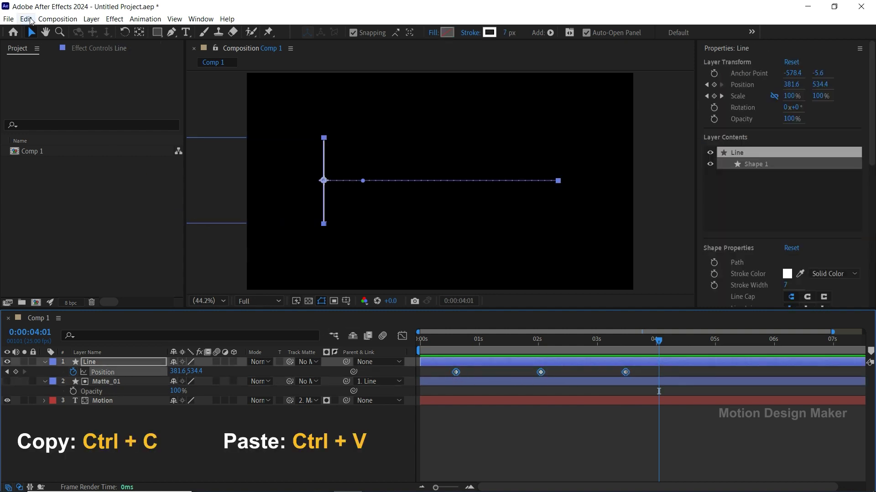
# Copy Line's Position keyframes and paste them onto Line at 0:00:03:12
pyautogui.click(26, 19)
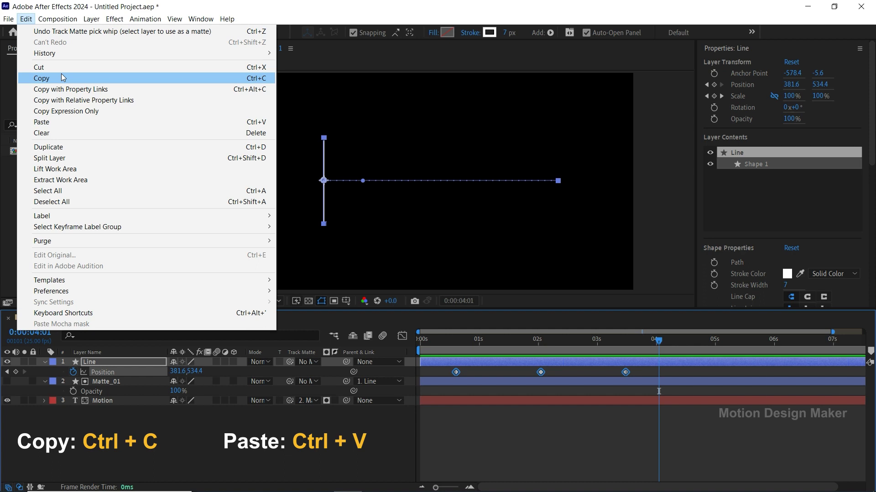
pyautogui.click(63, 78)
pyautogui.moveTo(631, 340); pyautogui.dragTo(626, 340)
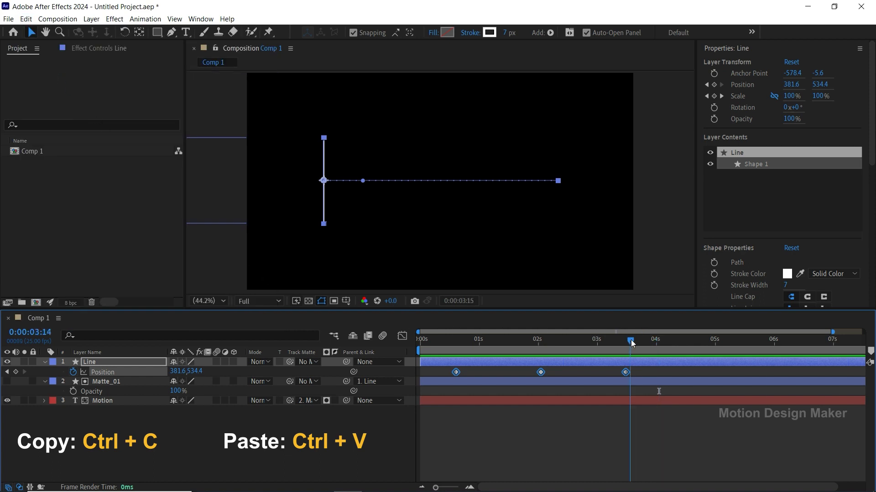
pyautogui.click(640, 371)
pyautogui.click(626, 372)
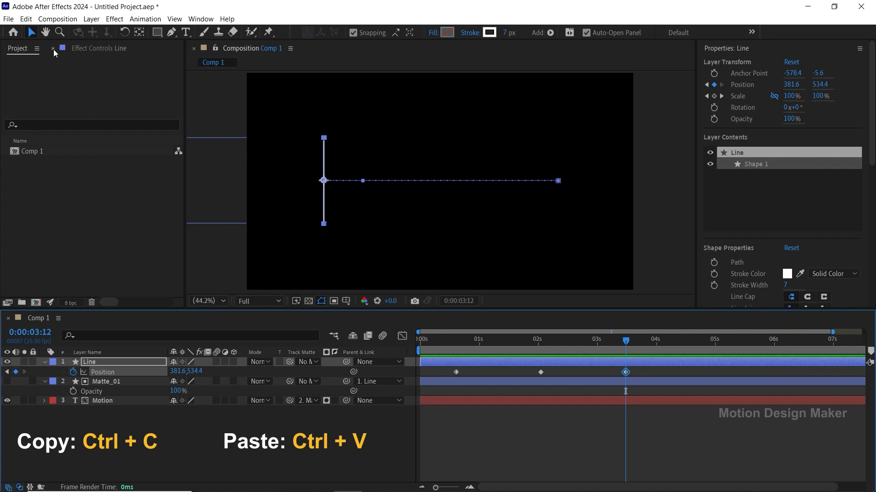
pyautogui.click(31, 21)
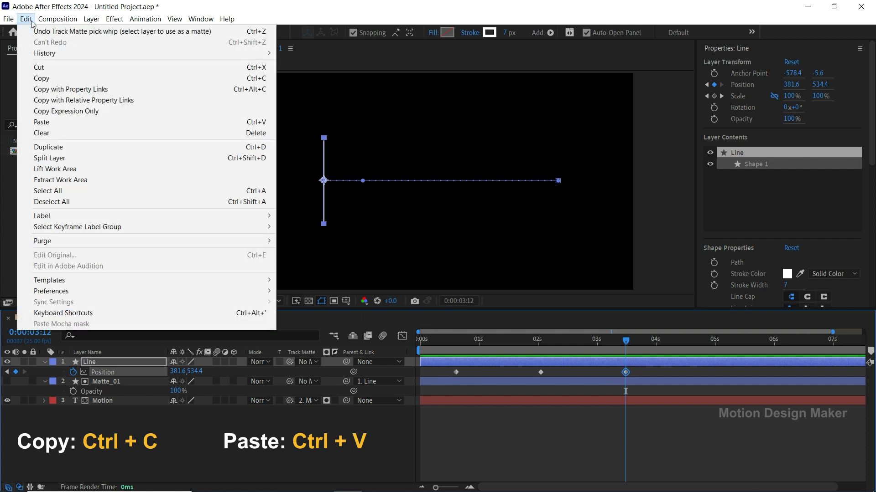
pyautogui.click(80, 122)
# Preview the repeated sweep from near the start, then return to the 3:12 keyframe
pyautogui.click(451, 339)
pyautogui.click(544, 422)
pyautogui.press('space')
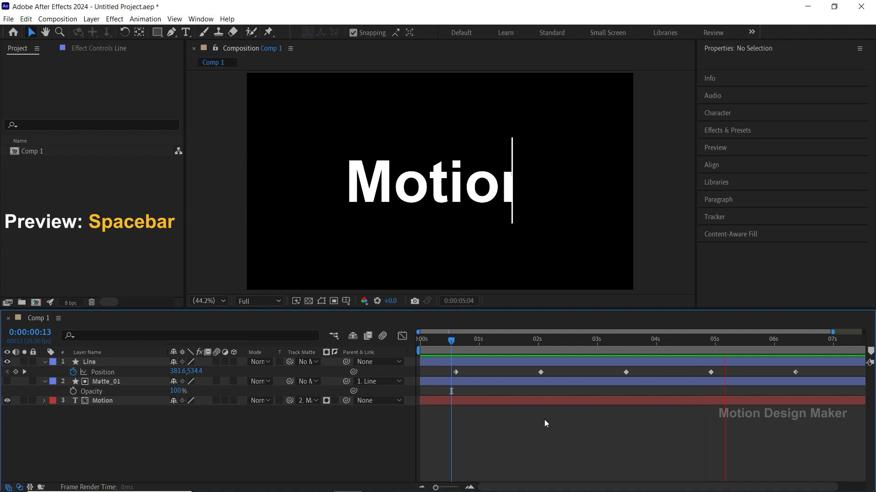
pyautogui.press('space')
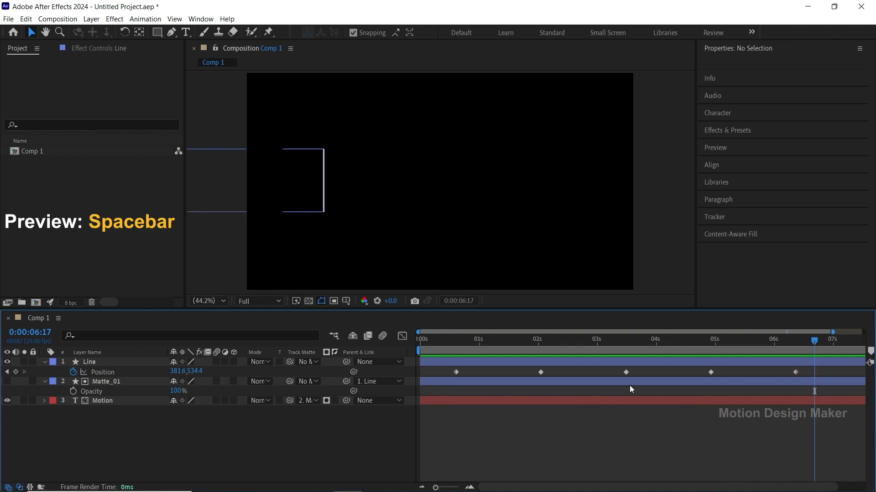
pyautogui.click(627, 343)
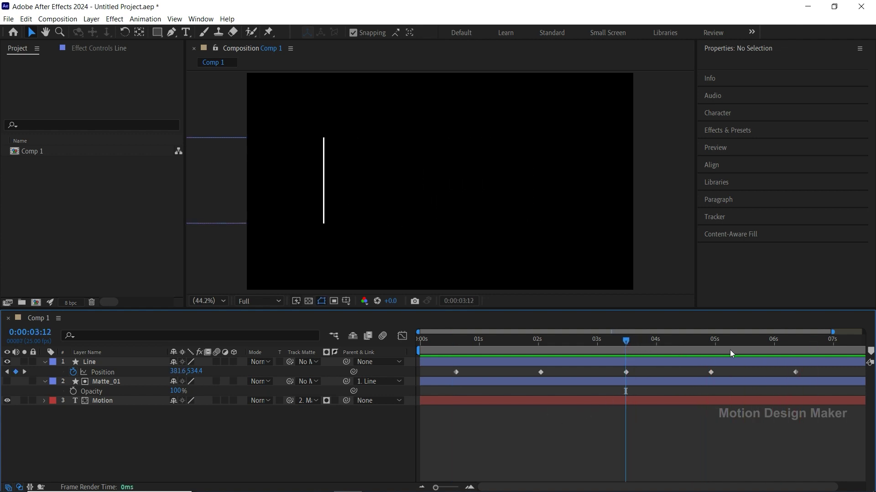
# Apply easing to all five Line Position keyframes and preview from 0:00:00:11
pyautogui.moveTo(807, 371); pyautogui.dragTo(455, 379)
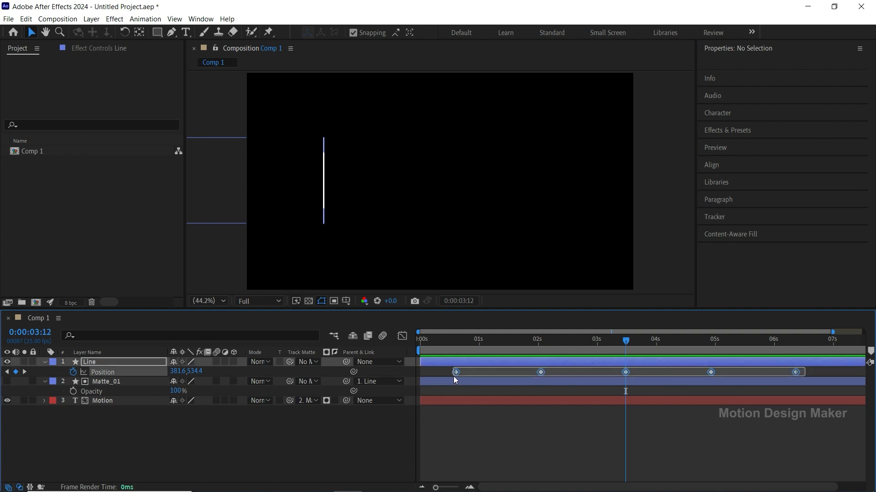
pyautogui.rightClick(624, 372)
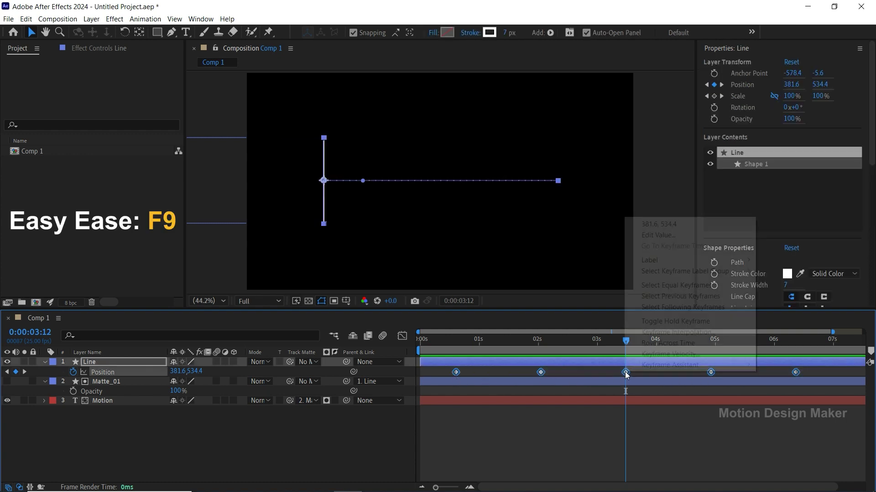
pyautogui.moveTo(645, 370)
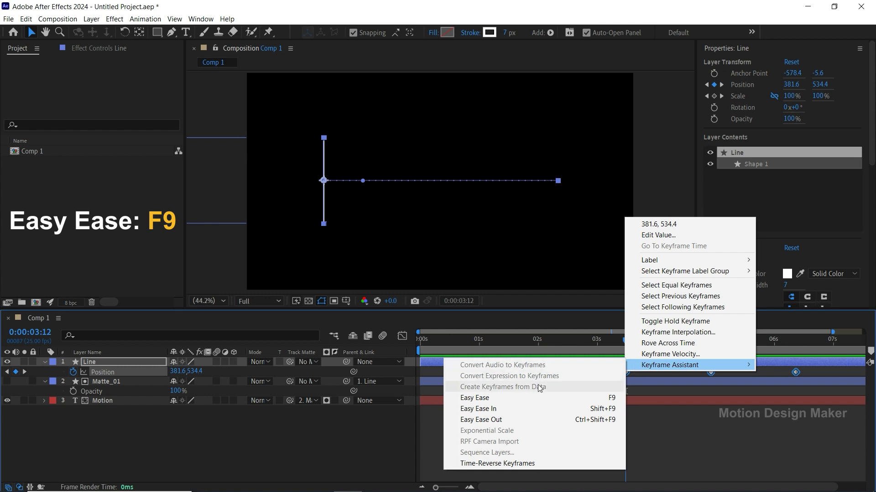
pyautogui.click(518, 395)
pyautogui.click(514, 420)
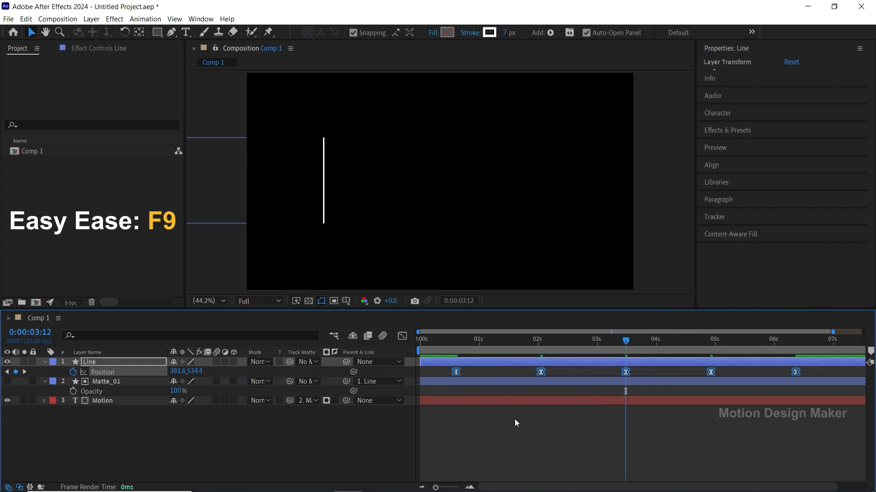
pyautogui.click(448, 348)
pyautogui.press('space')
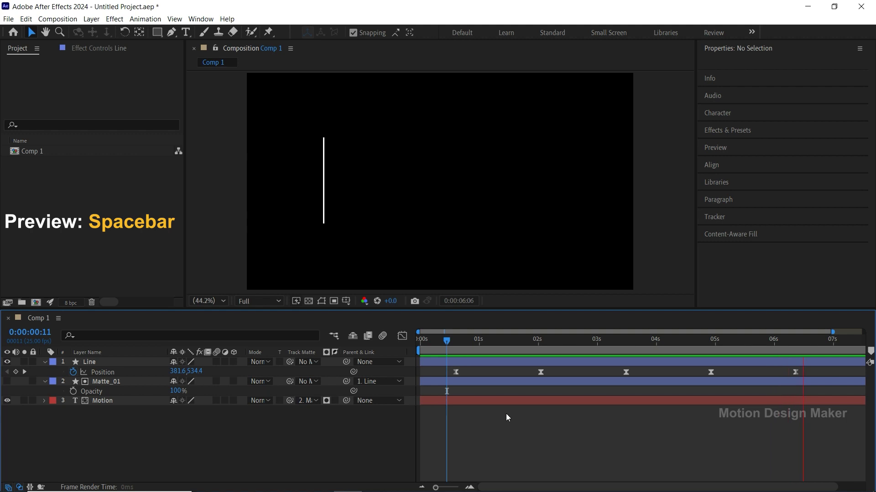
# Show the Position speed graph around 3 seconds in a taller timeline panel
pyautogui.moveTo(639, 346); pyautogui.dragTo(627, 348)
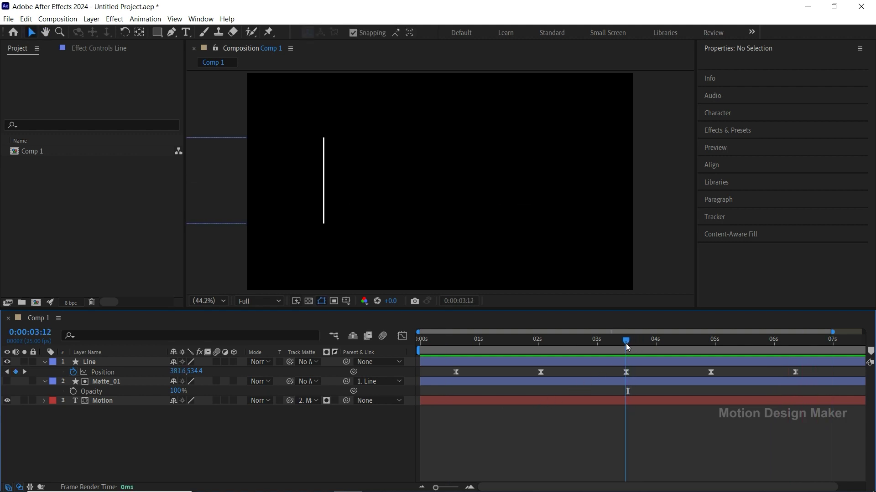
pyautogui.click(626, 373)
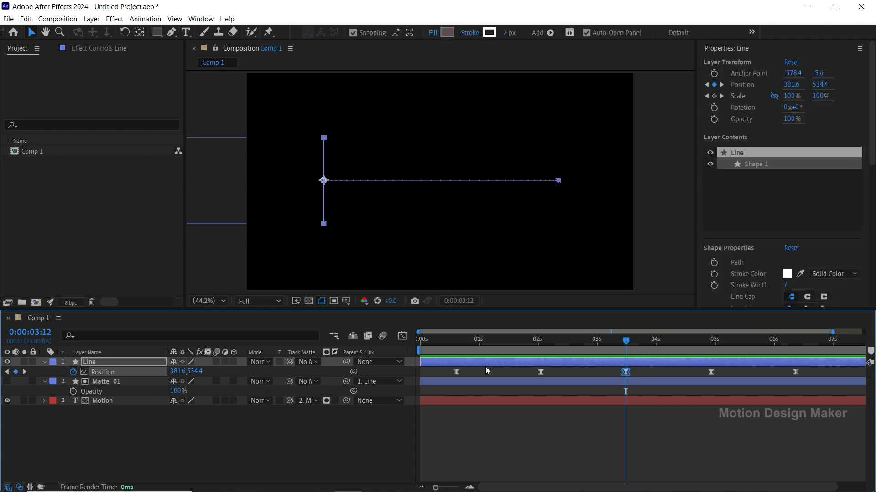
pyautogui.click(401, 337)
pyautogui.hotkey('shift', 'F2')
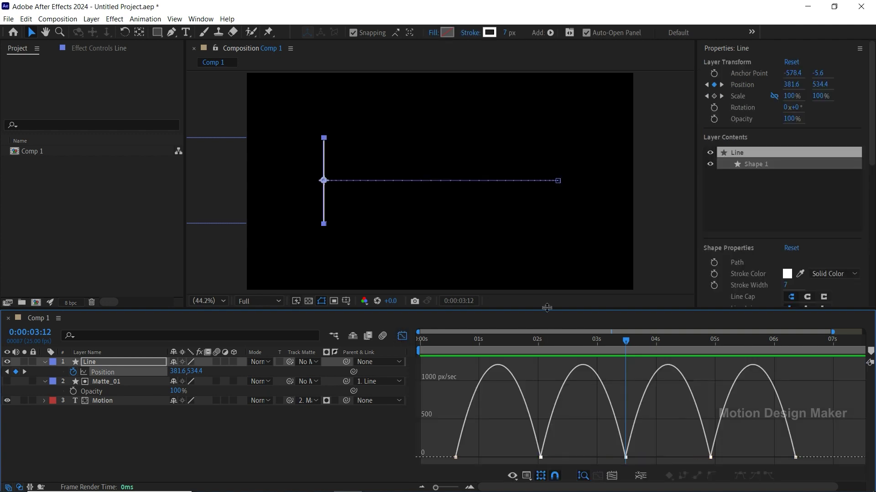
pyautogui.moveTo(546, 309); pyautogui.dragTo(546, 253)
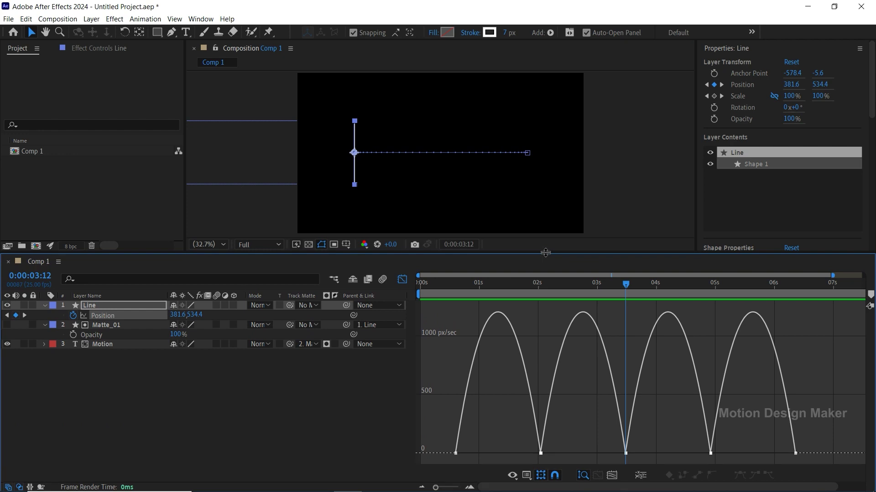
# Drag the influence handles to sharpen the speed peaks, then select the 02s, 03s, 05s and 06s keyframes
pyautogui.moveTo(444, 459); pyautogui.dragTo(484, 459)
pyautogui.keyDown('shift'); pyautogui.click(540, 453); pyautogui.keyUp('shift')
pyautogui.keyDown('shift'); pyautogui.click(540, 453); pyautogui.keyUp('shift')
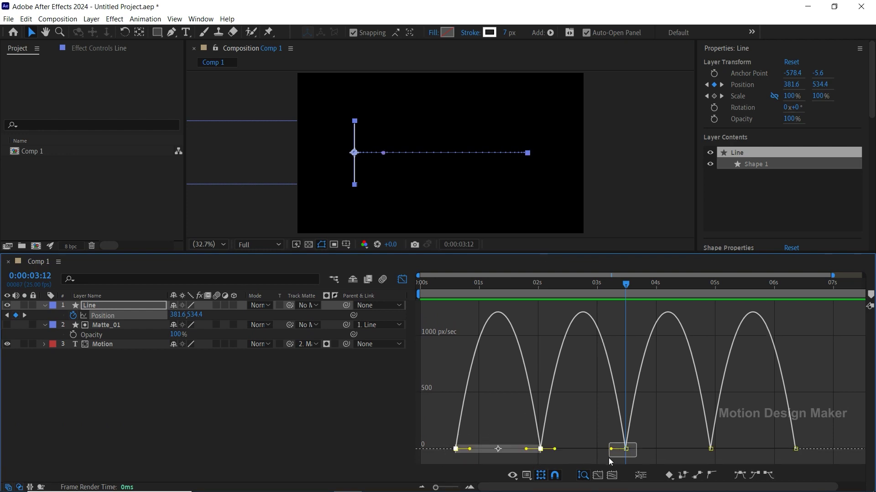
pyautogui.moveTo(609, 458); pyautogui.dragTo(609, 457)
pyautogui.keyDown('shift'); pyautogui.click(711, 449); pyautogui.keyUp('shift')
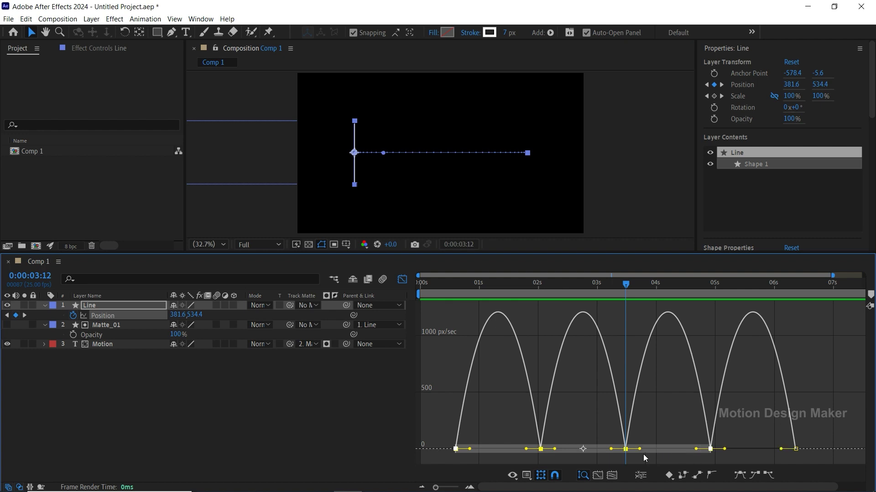
pyautogui.moveTo(470, 450); pyautogui.dragTo(484, 449)
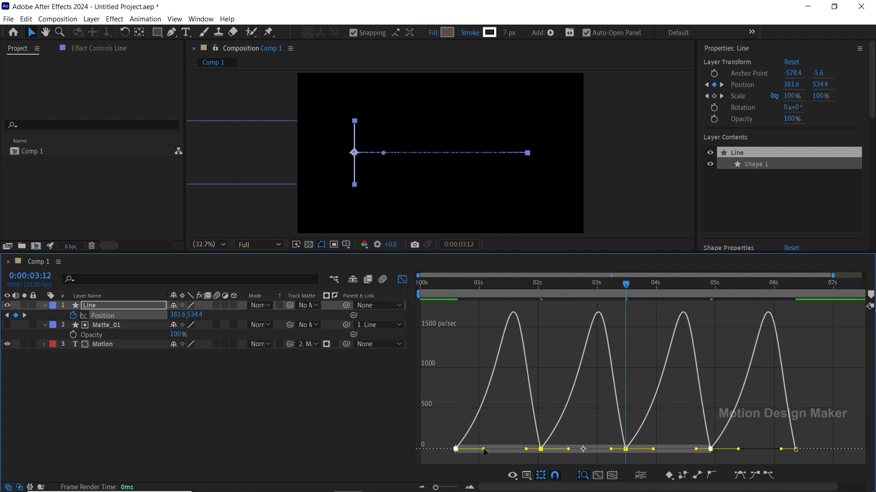
pyautogui.moveTo(589, 432); pyautogui.dragTo(530, 453)
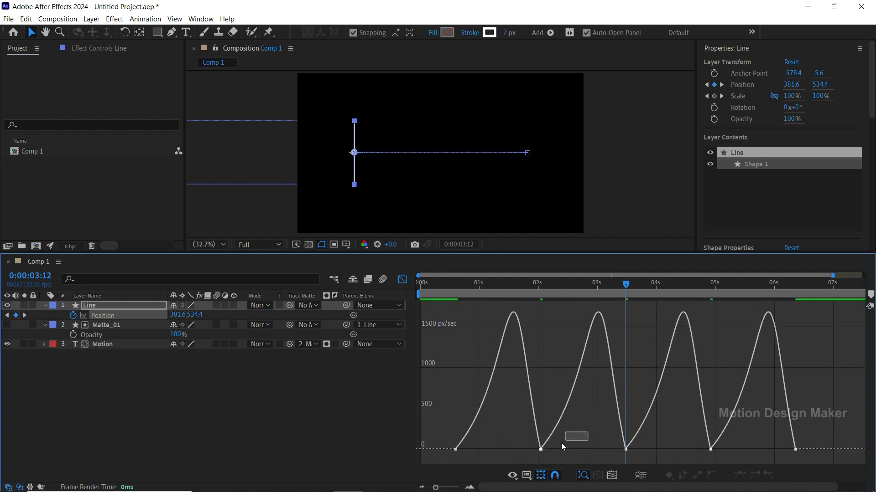
pyautogui.keyDown('shift'); pyautogui.click(626, 453); pyautogui.keyUp('shift')
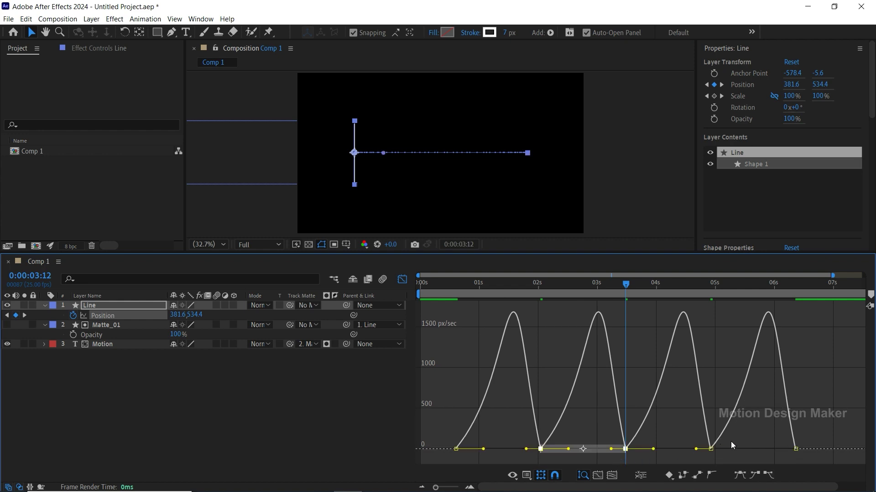
pyautogui.moveTo(806, 436)
pyautogui.mouseDown()
pyautogui.moveTo(786, 456)
pyautogui.moveTo(766, 449)
pyautogui.mouseUp()
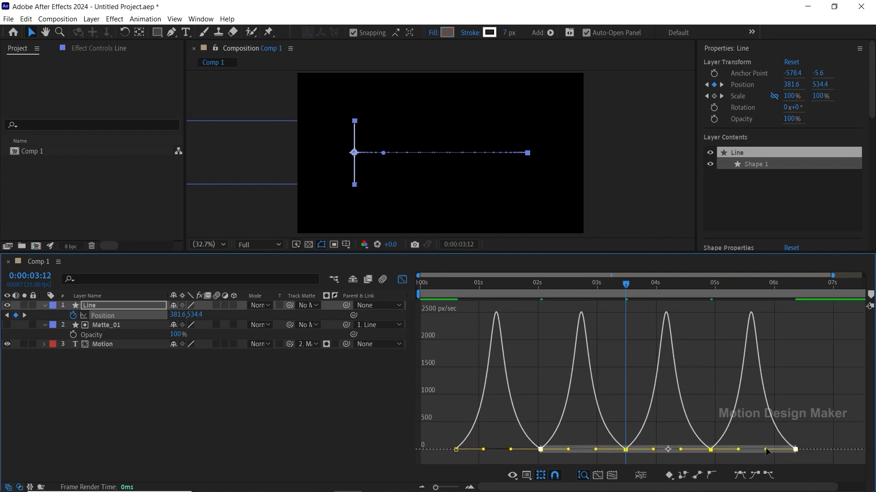
# Preview from the start, return from the speed graph to layer bars, and enlarge the viewer
pyautogui.click(419, 283)
pyautogui.press('space')
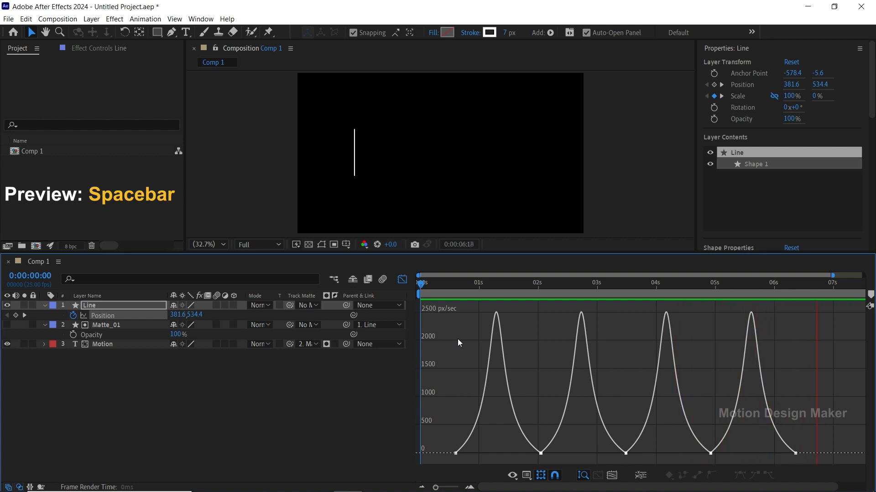
pyautogui.click(402, 280)
pyautogui.moveTo(455, 254); pyautogui.dragTo(432, 361)
# Trim Matte_01 and Motion to begin at 0:00:00:15, then preview from the start
pyautogui.click(455, 462)
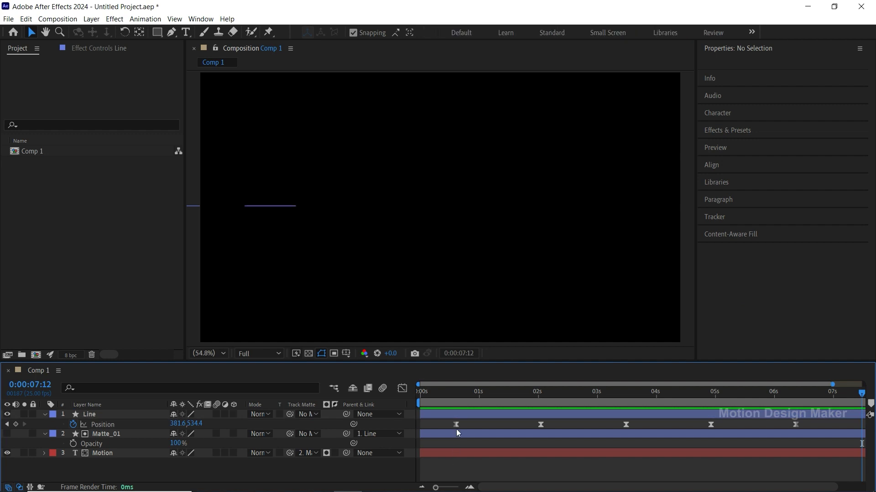
pyautogui.moveTo(453, 393); pyautogui.dragTo(456, 395)
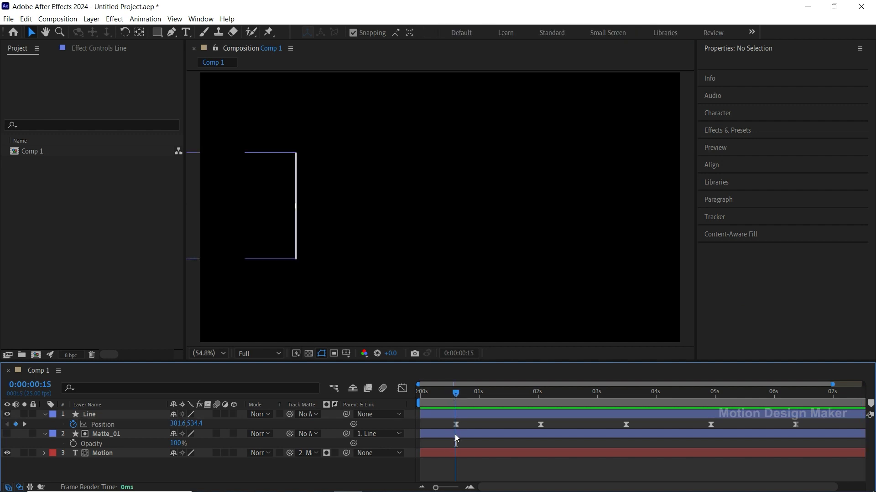
pyautogui.click(455, 434)
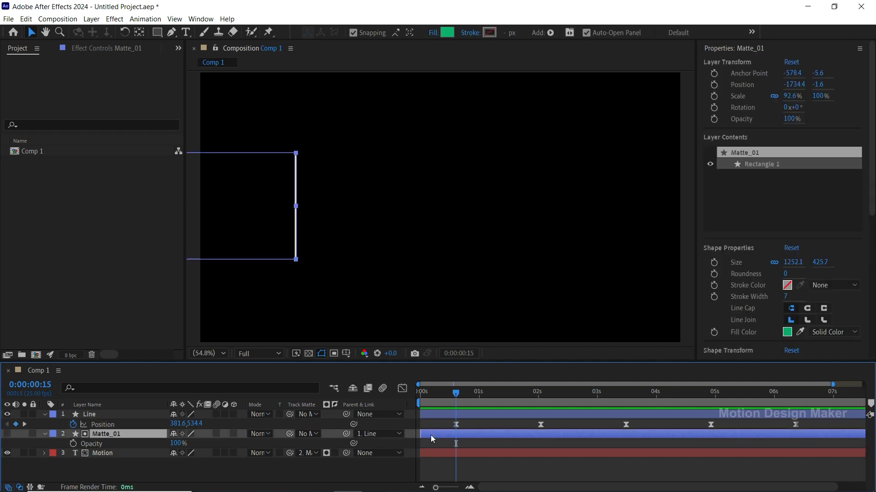
pyautogui.moveTo(420, 434); pyautogui.dragTo(455, 437)
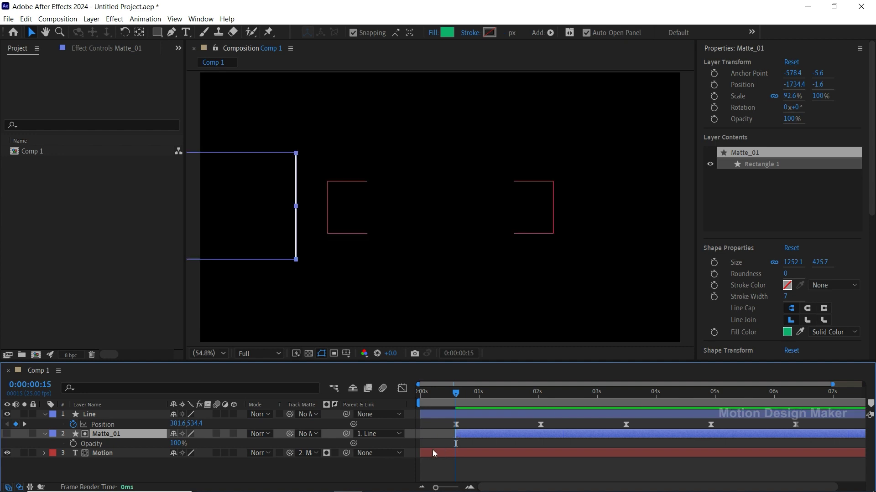
pyautogui.click(436, 453)
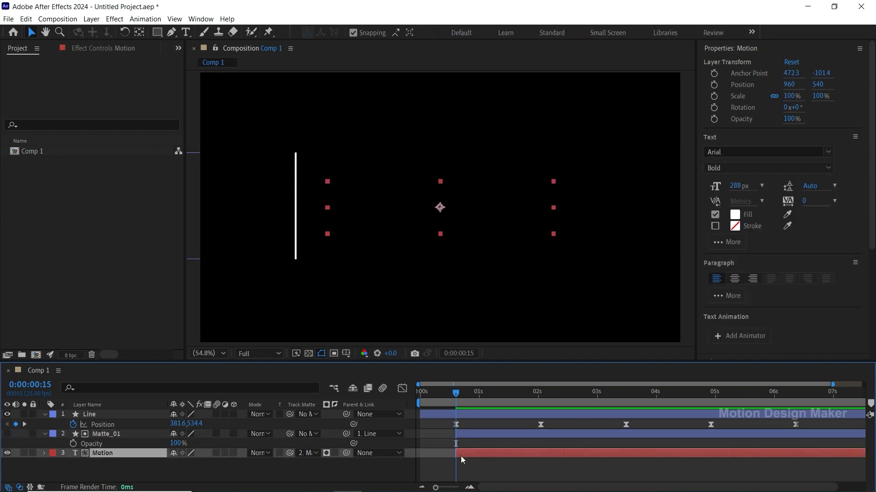
pyautogui.click(472, 464)
pyautogui.press('space')
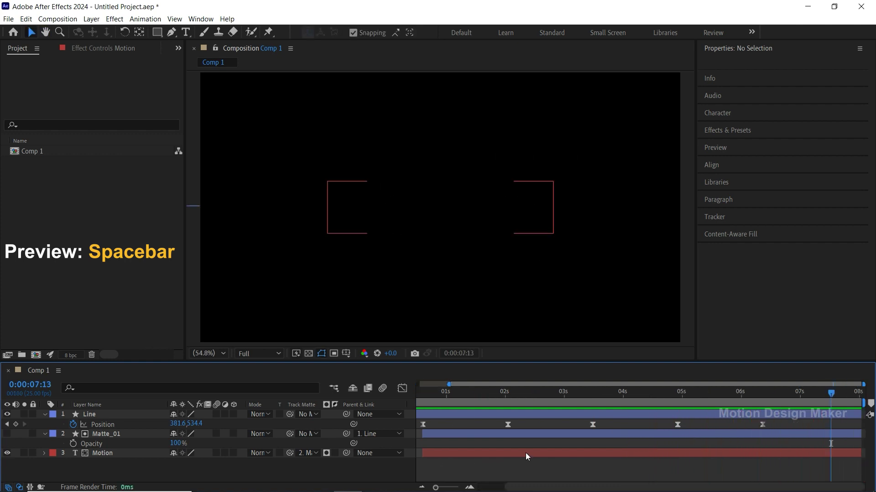
# Give the Matte_01 and Motion layers the Dark Green label colour
pyautogui.press('space')
pyautogui.moveTo(562, 396); pyautogui.dragTo(541, 402)
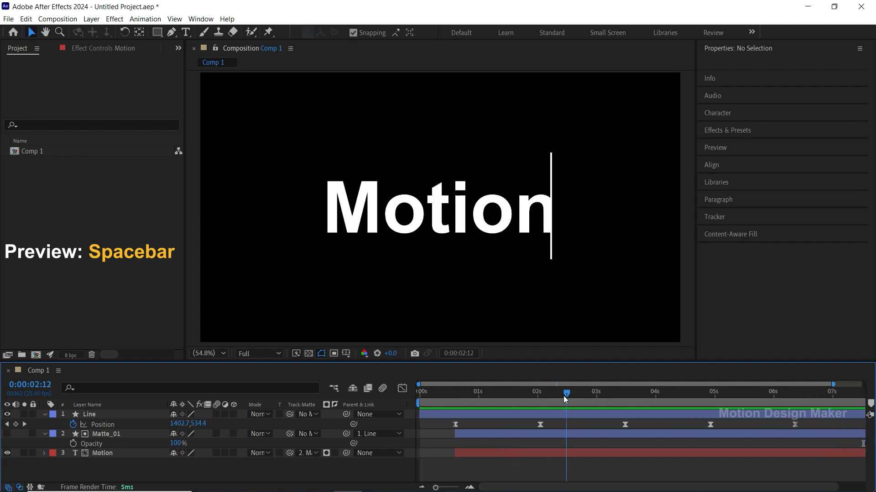
pyautogui.click(541, 434)
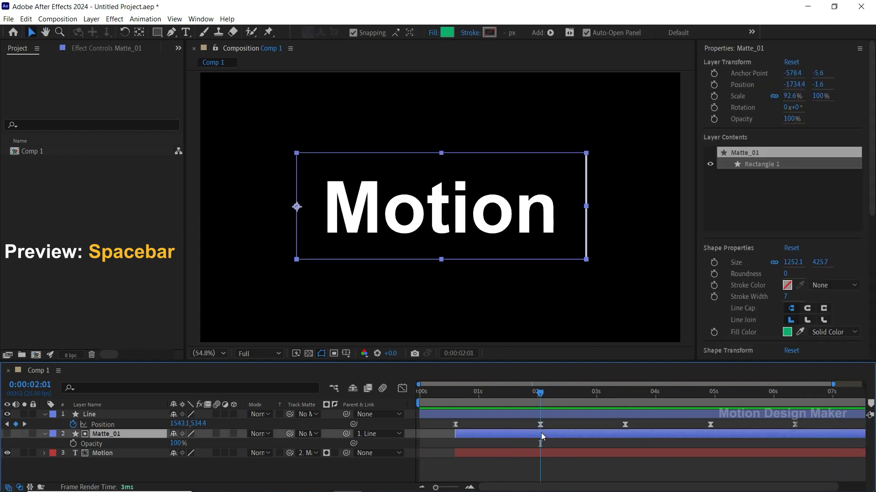
pyautogui.keyDown('shift'); pyautogui.click(539, 450); pyautogui.keyUp('shift')
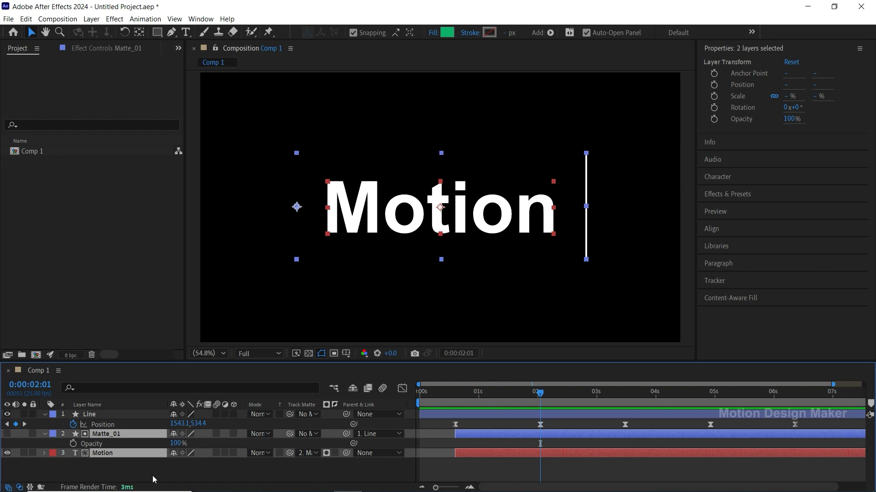
pyautogui.click(53, 454)
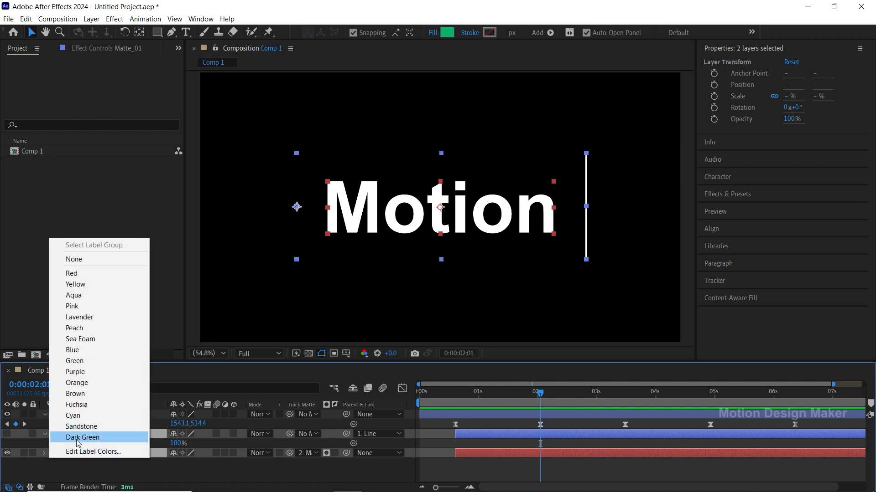
pyautogui.click(105, 364)
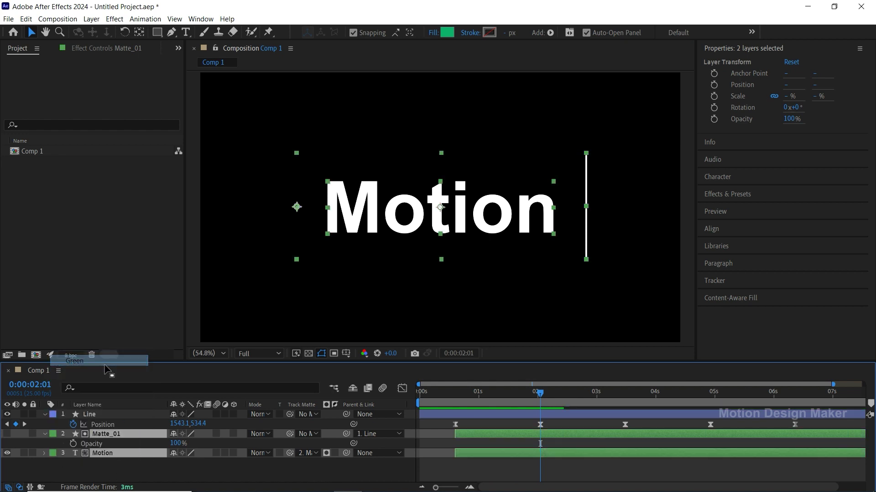
# Duplicate Matte_01 and Motion, label the copies Fuchsia, and start them at 0:00:02:01
pyautogui.click(26, 18)
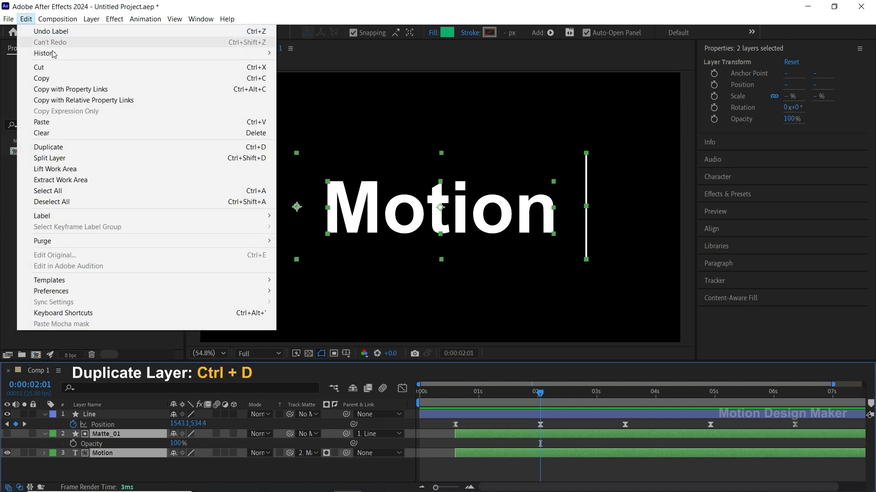
pyautogui.click(102, 149)
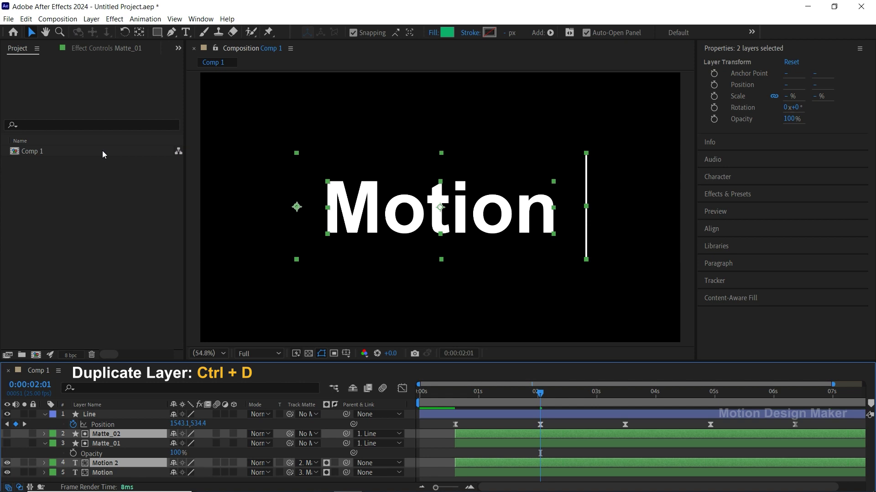
pyautogui.moveTo(138, 463); pyautogui.dragTo(140, 441)
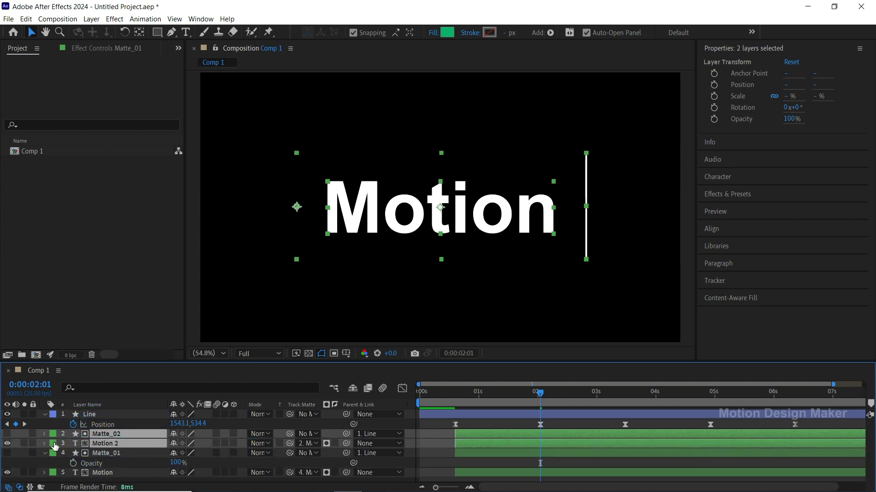
pyautogui.click(54, 444)
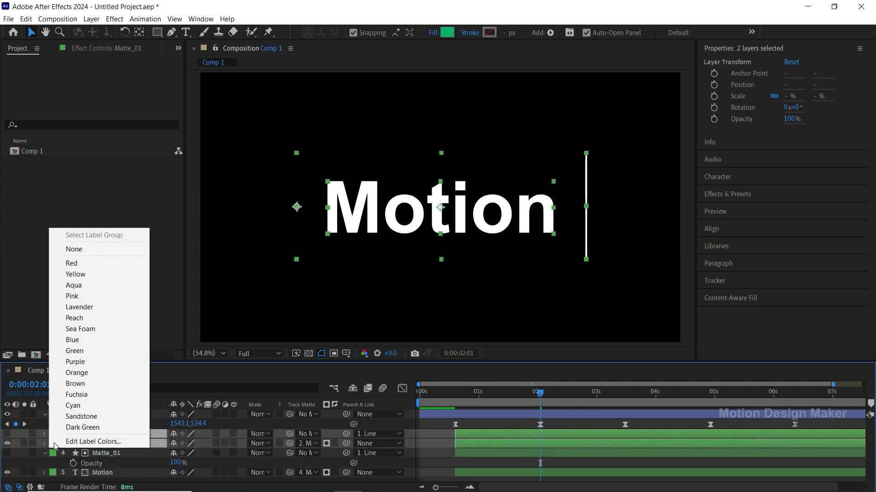
pyautogui.click(111, 394)
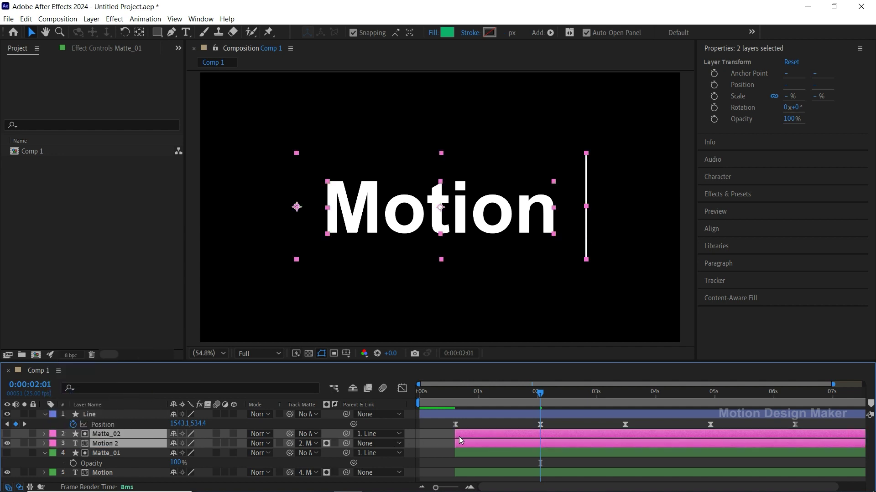
pyautogui.moveTo(473, 436); pyautogui.dragTo(547, 439)
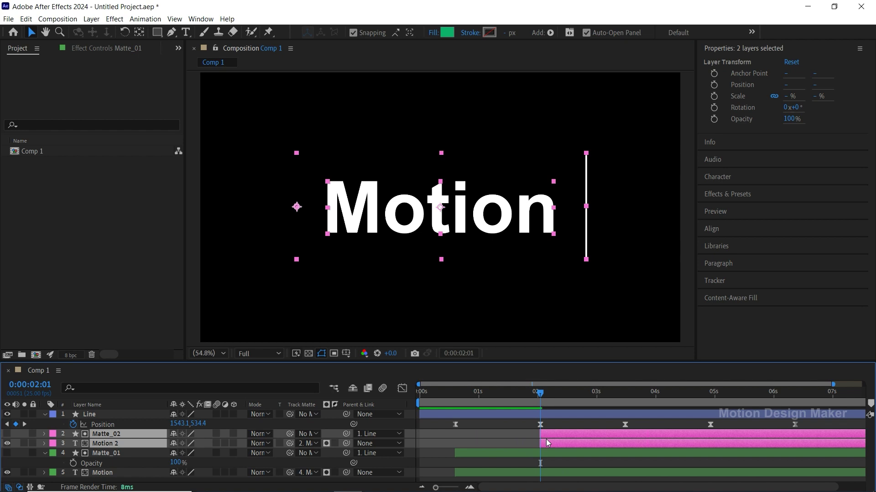
pyautogui.click(549, 434)
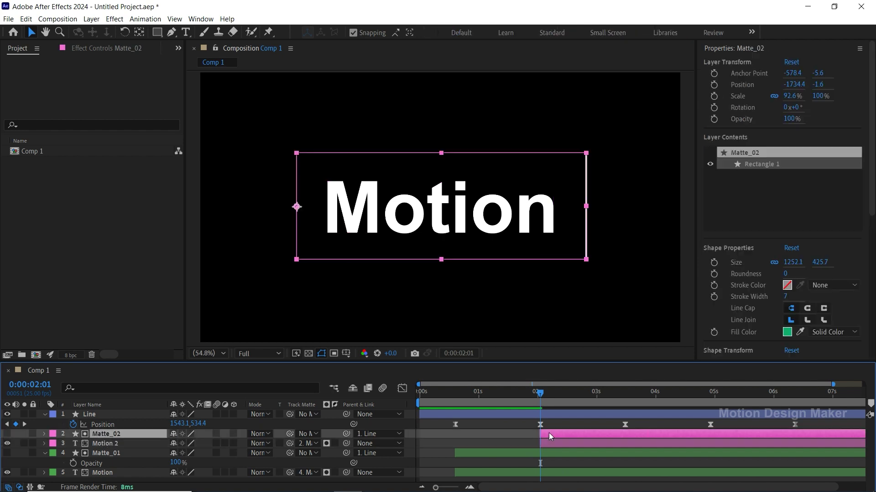
# Show Matte_02, slide its rectangle to the right of Motion, and fit the viewer to the frame
pyautogui.click(8, 434)
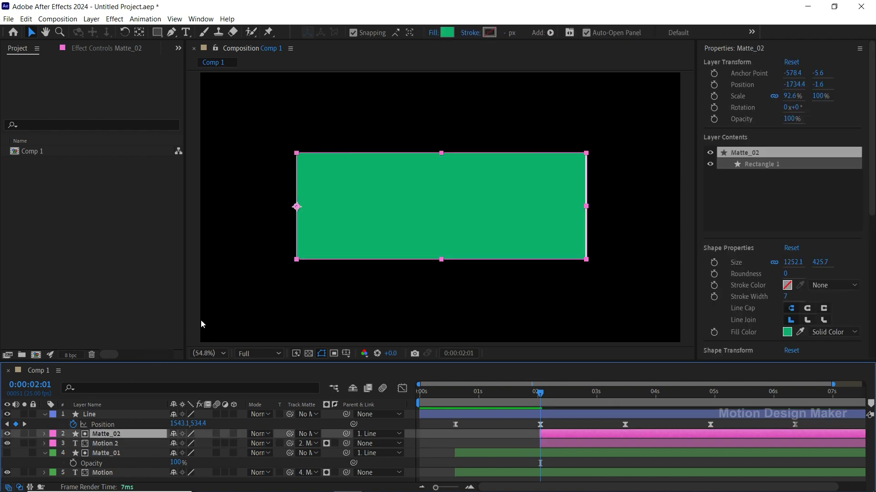
pyautogui.moveTo(320, 212); pyautogui.dragTo(612, 224)
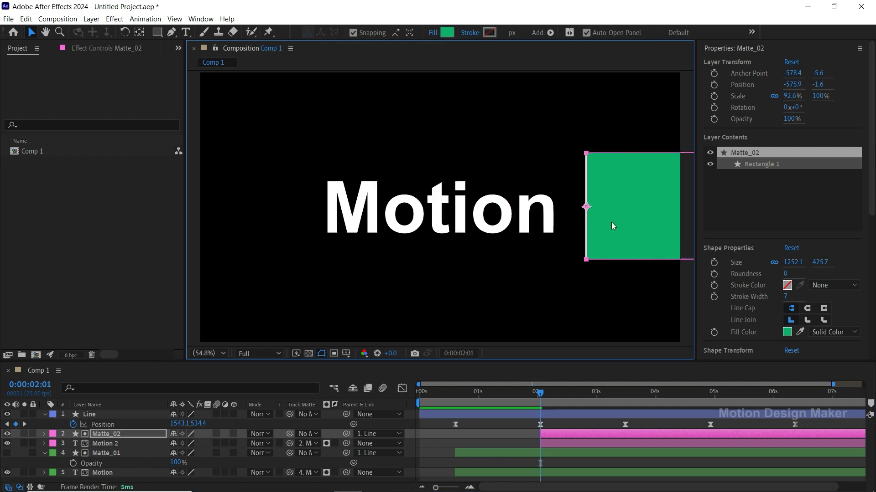
pyautogui.press('z')
pyautogui.click(603, 250)
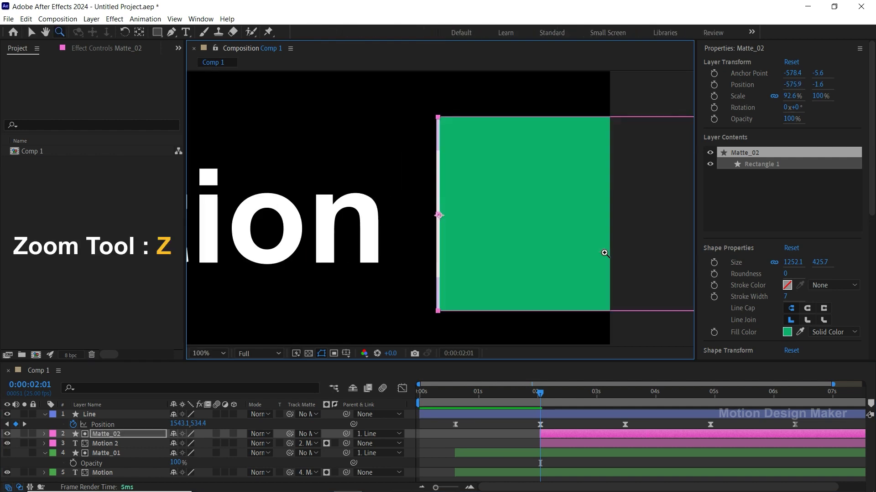
pyautogui.click(223, 353)
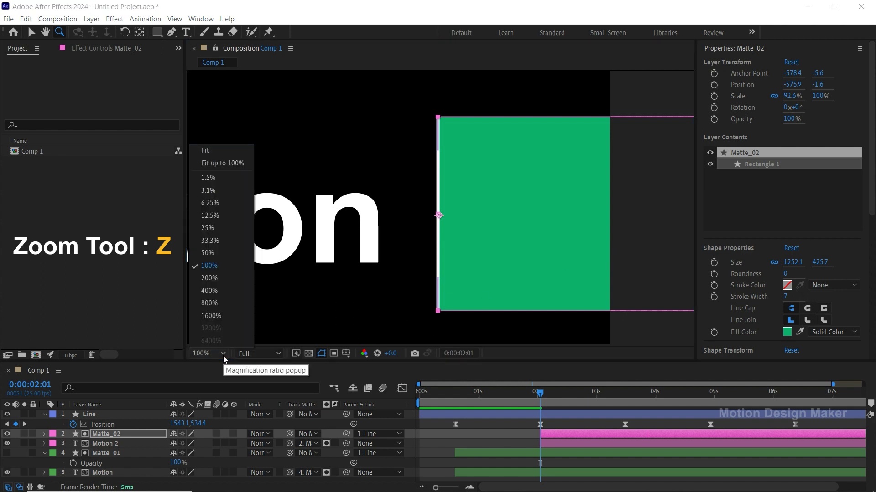
pyautogui.click(245, 150)
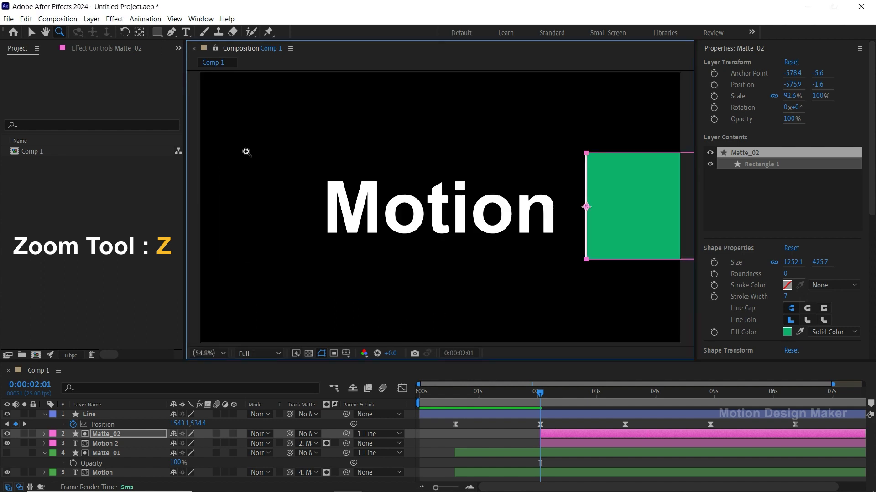
# Select the Motion 2 and Matte_02 layers together
pyautogui.click(511, 429)
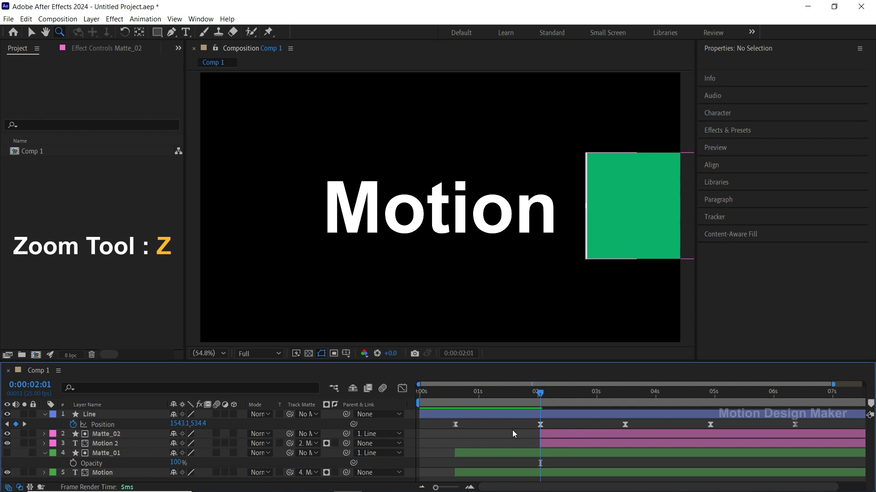
pyautogui.click(553, 441)
pyautogui.keyDown('shift'); pyautogui.click(560, 434); pyautogui.keyUp('shift')
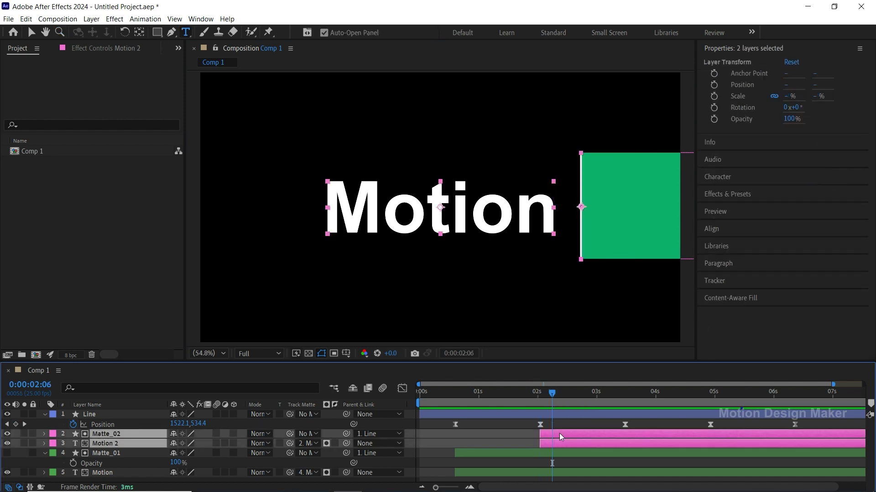
# Remove Motion 2's track matte, solo Matte_02 and Motion 2, and select only Motion 2
pyautogui.click(307, 443)
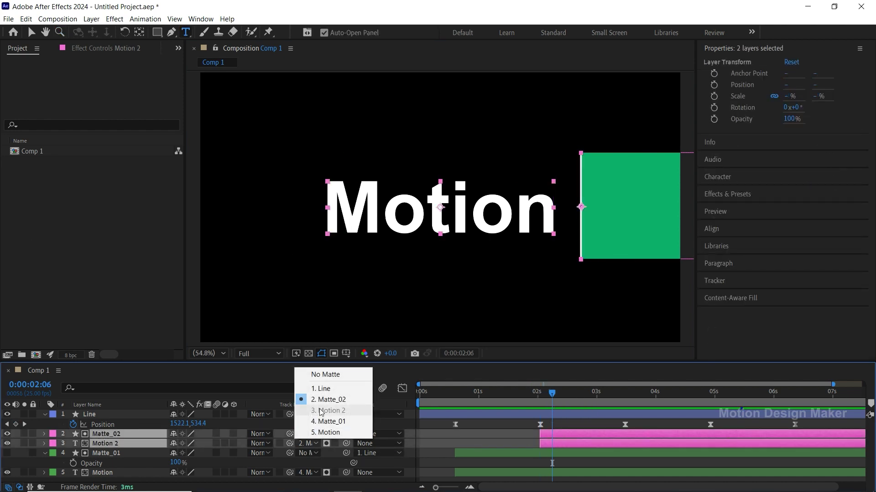
pyautogui.click(329, 375)
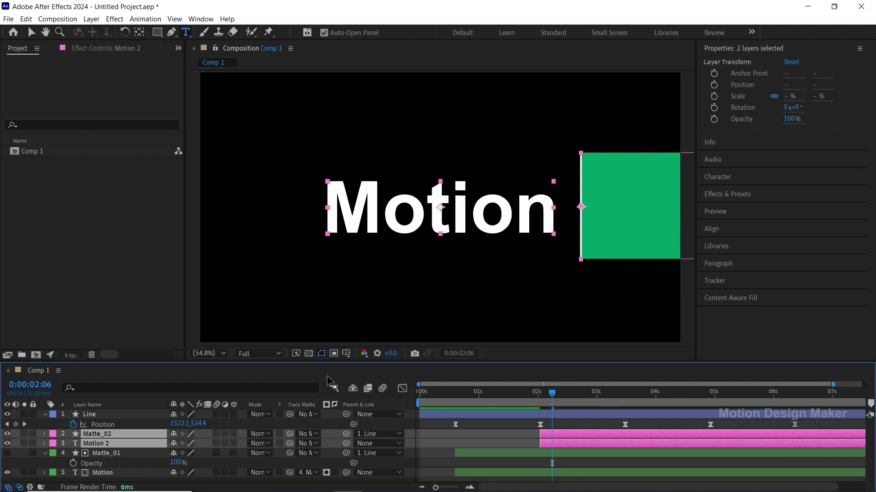
pyautogui.click(27, 442)
pyautogui.click(513, 437)
pyautogui.click(557, 443)
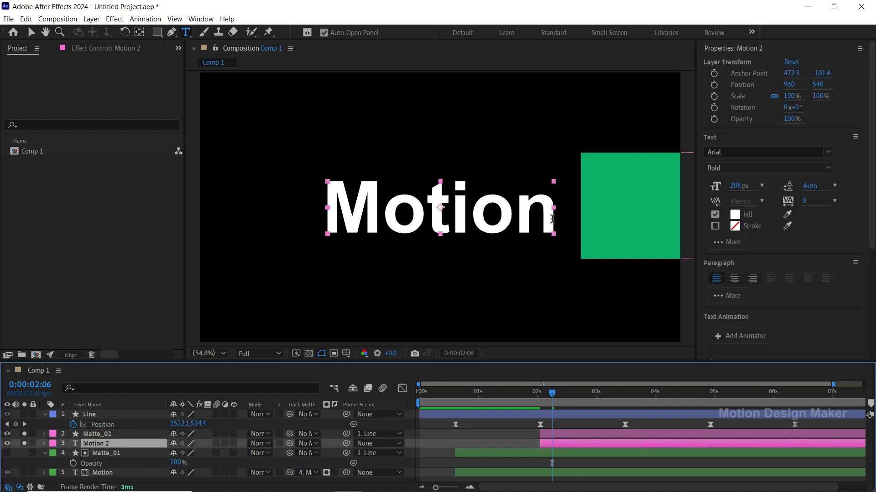
# Replace the duplicated 'Motion' text with 'Design'
pyautogui.moveTo(555, 215); pyautogui.dragTo(339, 212)
pyautogui.write('Design')
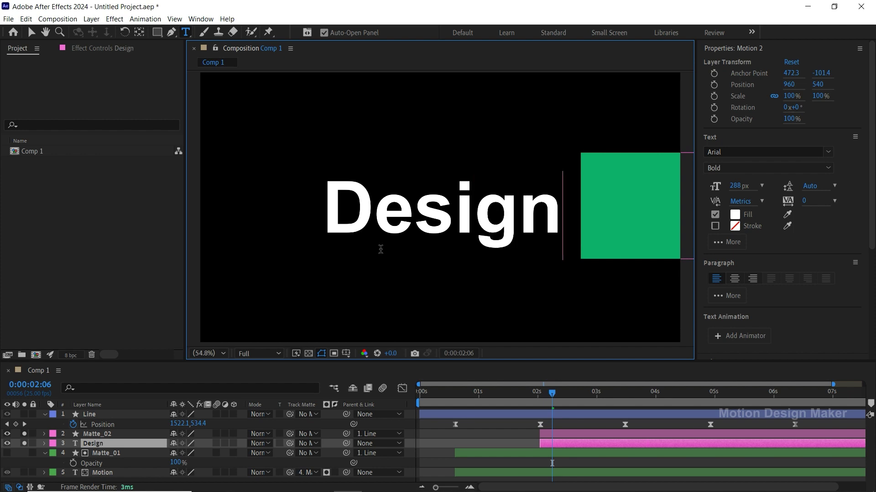
pyautogui.click(530, 446)
pyautogui.click(552, 442)
# Give the Design text a saturated red fill (FC2020)
pyautogui.click(735, 215)
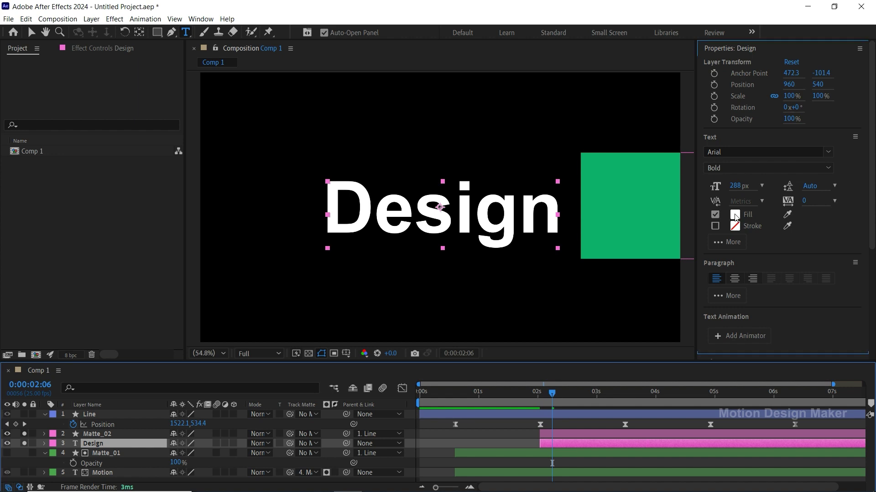
pyautogui.click(380, 273)
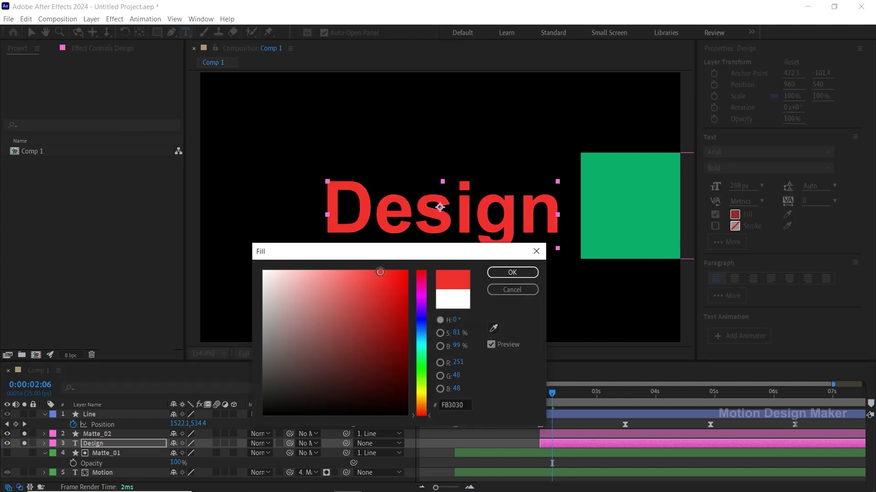
pyautogui.moveTo(380, 272); pyautogui.dragTo(388, 272)
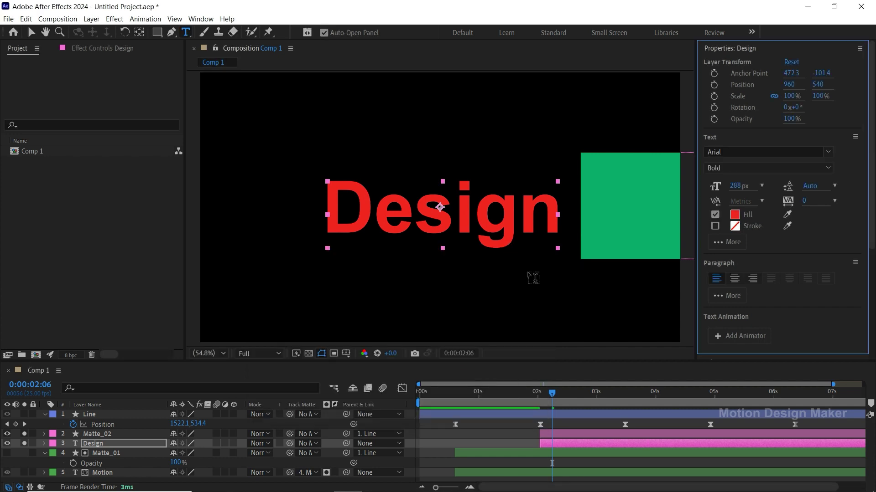
# At 0:00:02:01, set Matte_02 as the Design layer's track matte
pyautogui.click(31, 32)
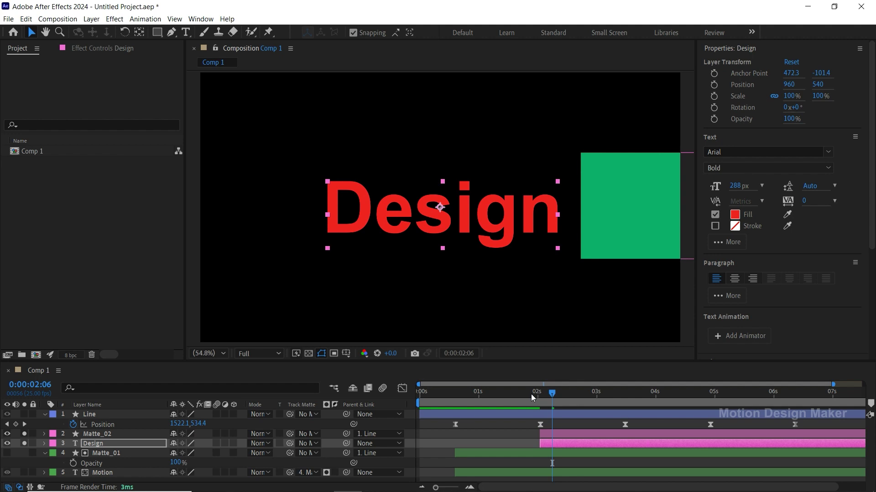
pyautogui.moveTo(533, 397); pyautogui.dragTo(545, 395)
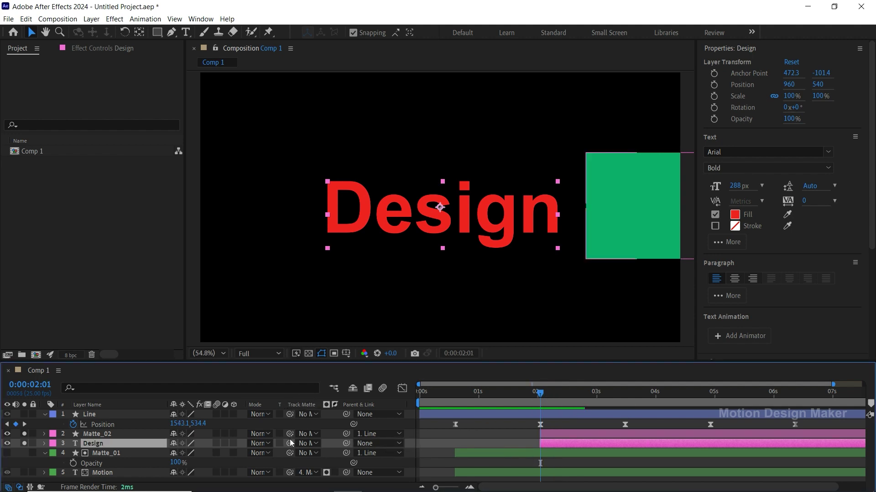
pyautogui.moveTo(290, 443); pyautogui.dragTo(124, 434)
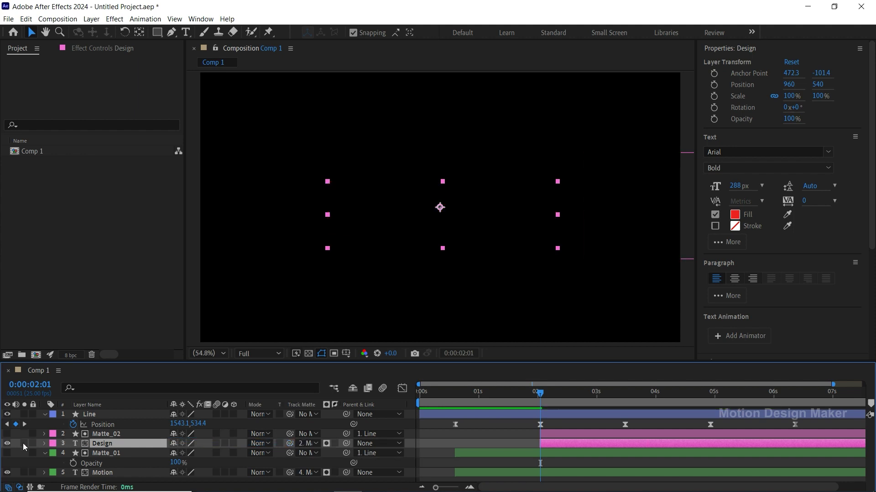
# Unsolo the layers, preview from the start, and select Matte_01 at 0:00:03:12
pyautogui.click(467, 424)
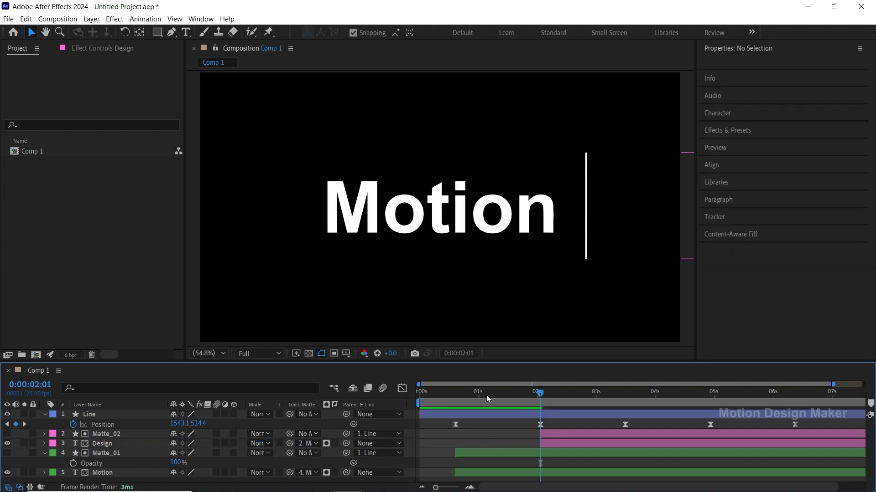
pyautogui.press('Home')
pyautogui.press('space')
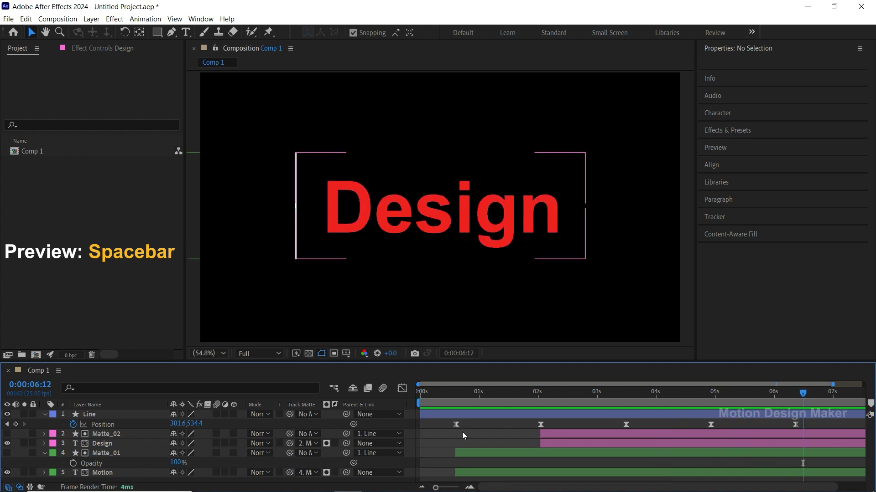
pyautogui.moveTo(540, 398); pyautogui.dragTo(626, 409)
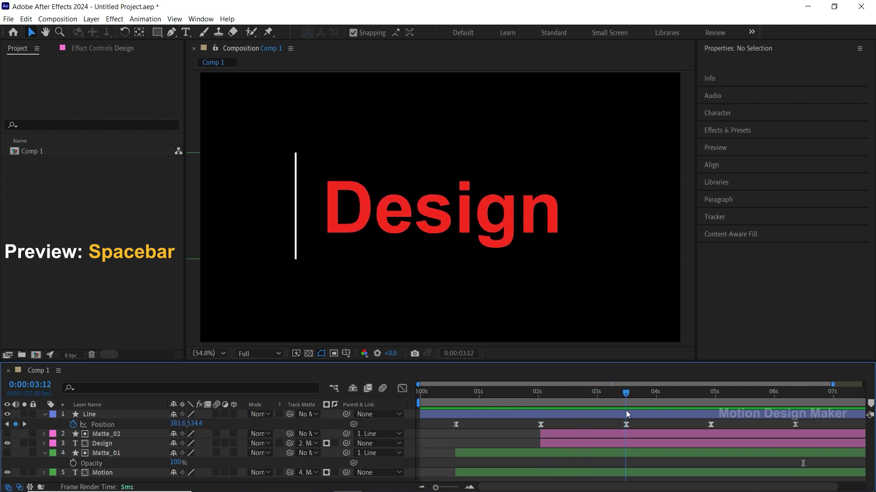
pyautogui.click(632, 454)
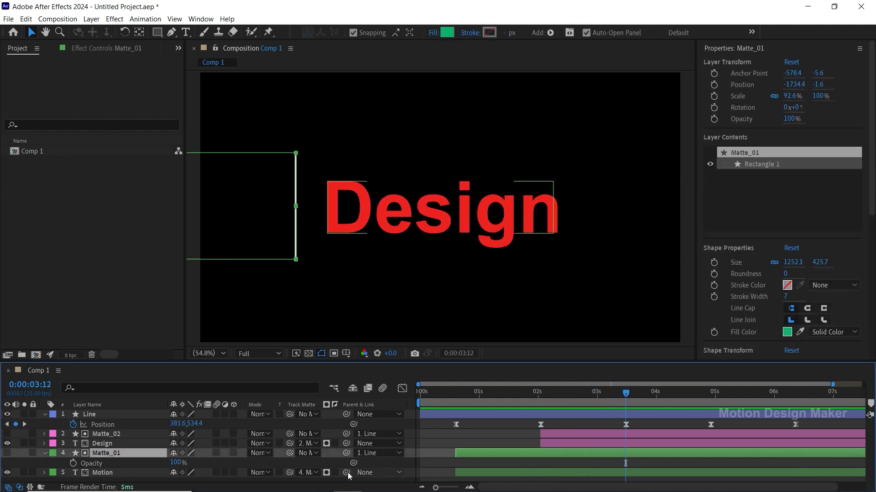
# Trim the Matte_01 and Motion layers to end at 0:00:03:12
pyautogui.click(44, 453)
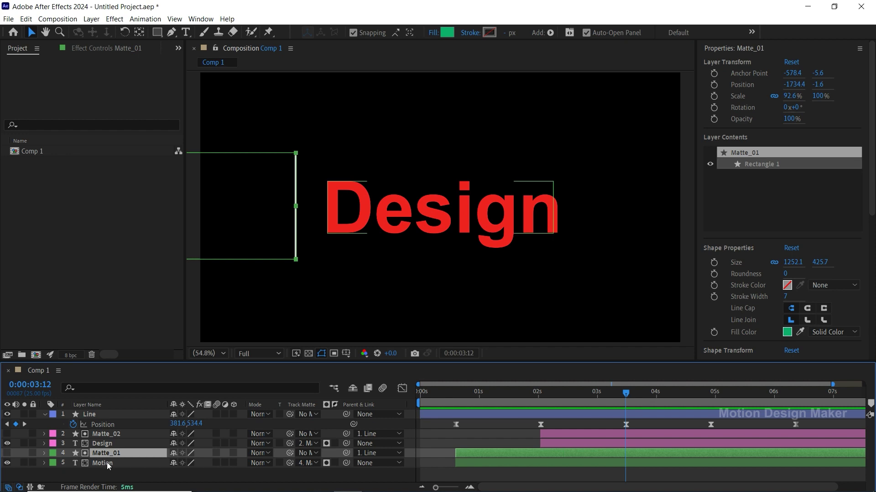
pyautogui.keyDown('ctrl'); pyautogui.click(139, 463); pyautogui.keyUp('ctrl')
pyautogui.hotkey('alt', ']')
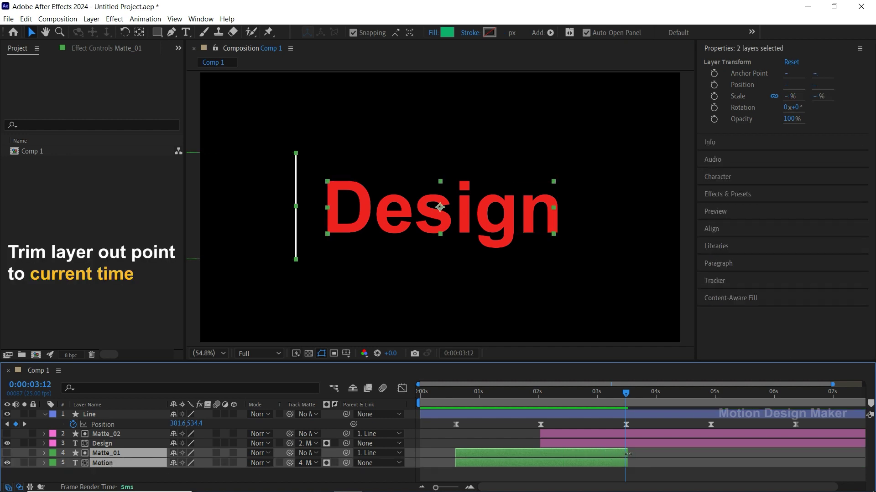
# Select only the Motion layer with the current time at 0:00:01:13
pyautogui.moveTo(625, 395)
pyautogui.mouseDown()
pyautogui.moveTo(580, 395)
pyautogui.moveTo(541, 413)
pyautogui.mouseUp()
pyautogui.click(574, 465)
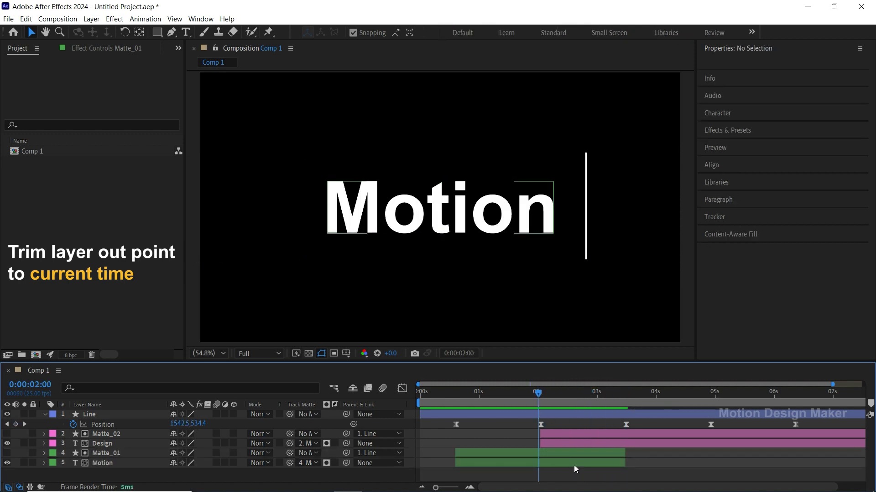
pyautogui.click(510, 463)
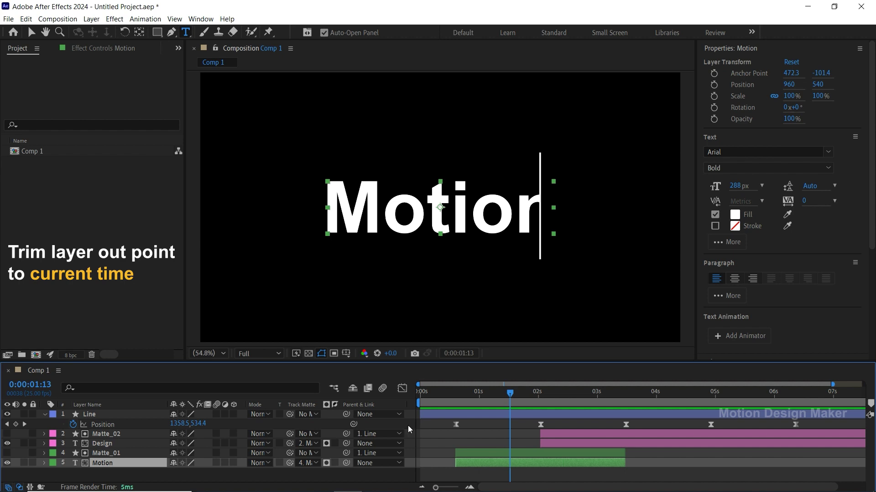
# Duplicate the Motion layer, place the copy below Motion, and solo it
pyautogui.click(26, 18)
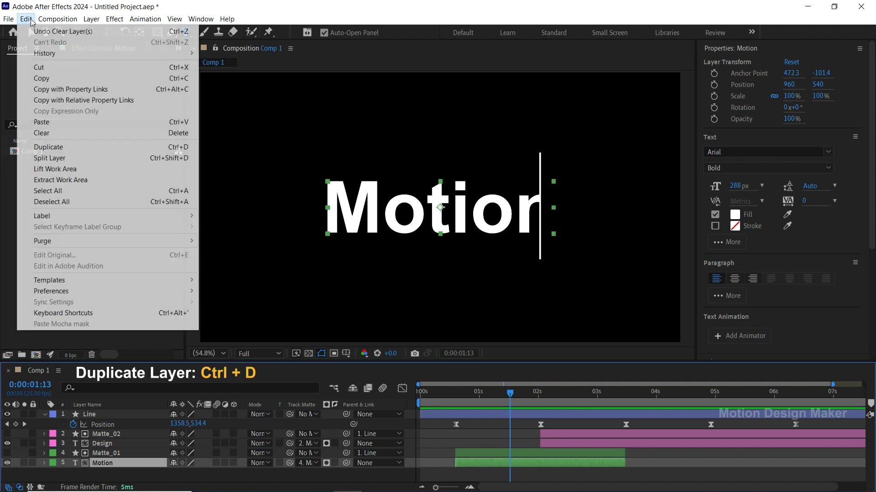
pyautogui.click(92, 149)
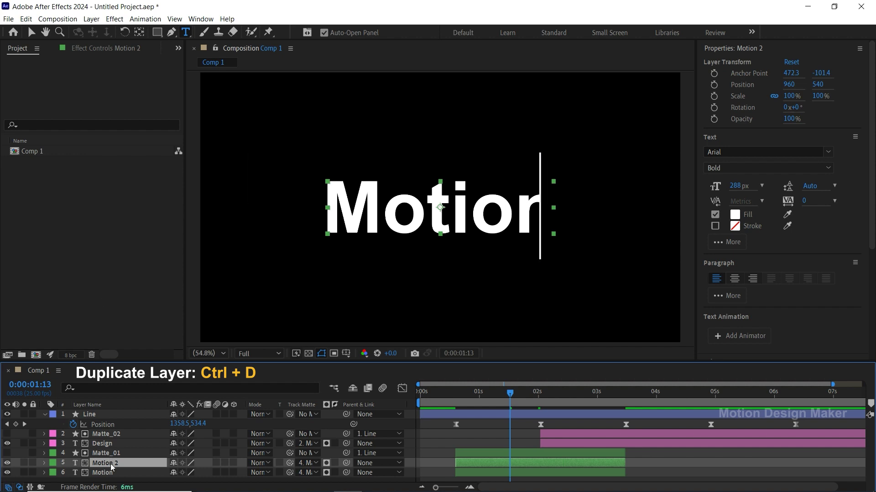
pyautogui.moveTo(112, 468); pyautogui.dragTo(112, 477)
pyautogui.click(25, 473)
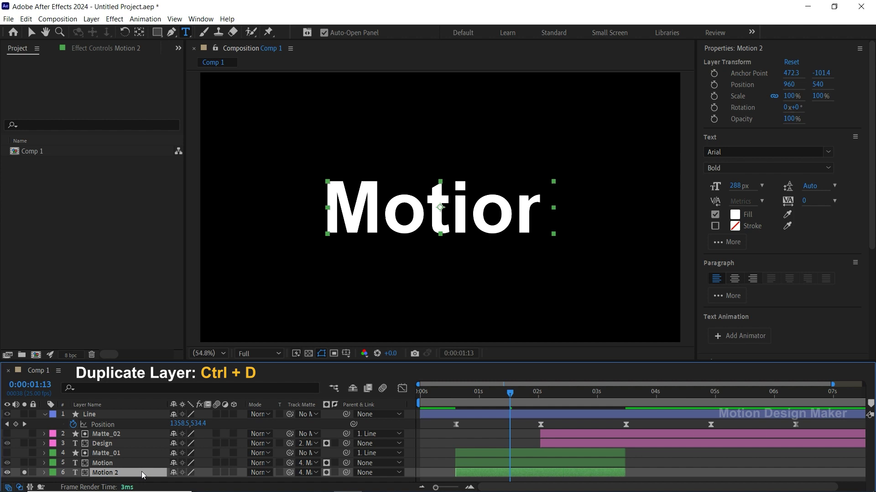
# Change the copy's text to 'Maker', unsolo it, and move time to 0:00:03:12
pyautogui.moveTo(513, 400); pyautogui.dragTo(522, 401)
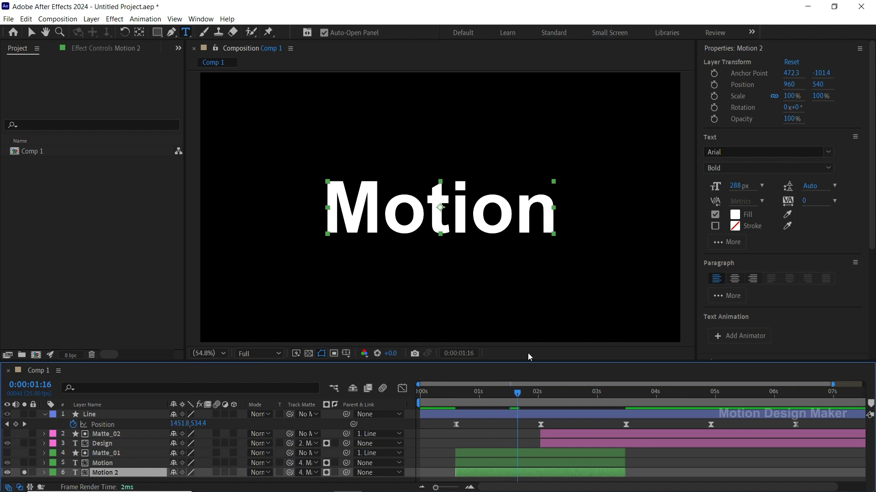
pyautogui.moveTo(549, 214); pyautogui.dragTo(339, 208)
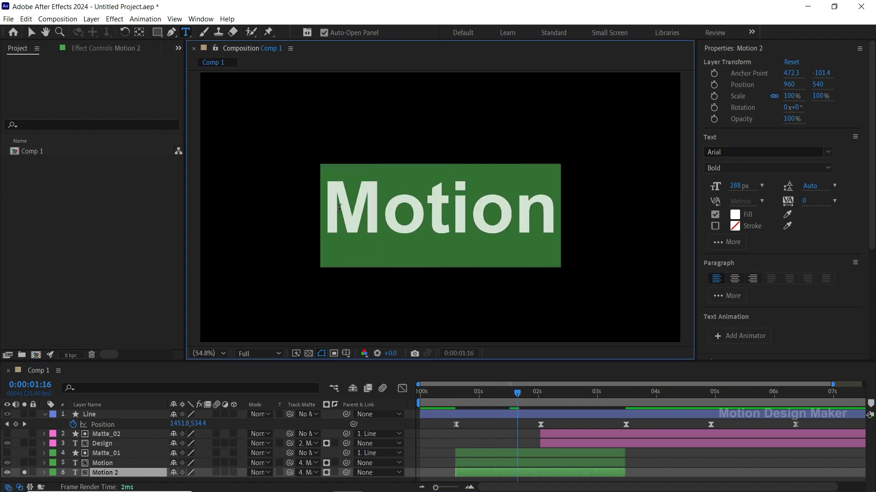
pyautogui.write('Ma')
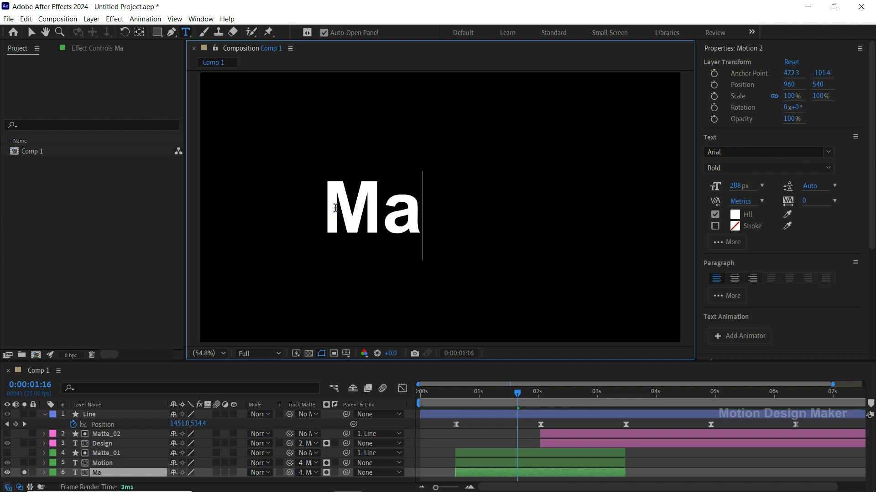
pyautogui.write('ker')
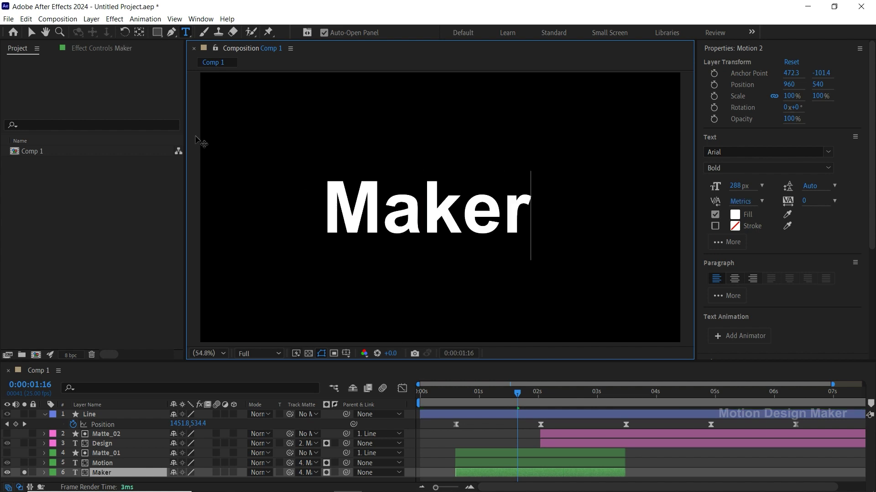
pyautogui.click(31, 33)
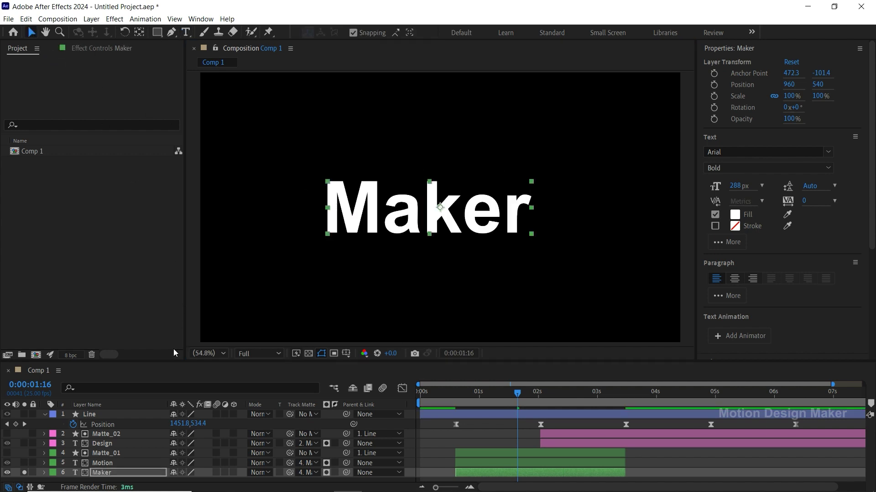
pyautogui.click(24, 473)
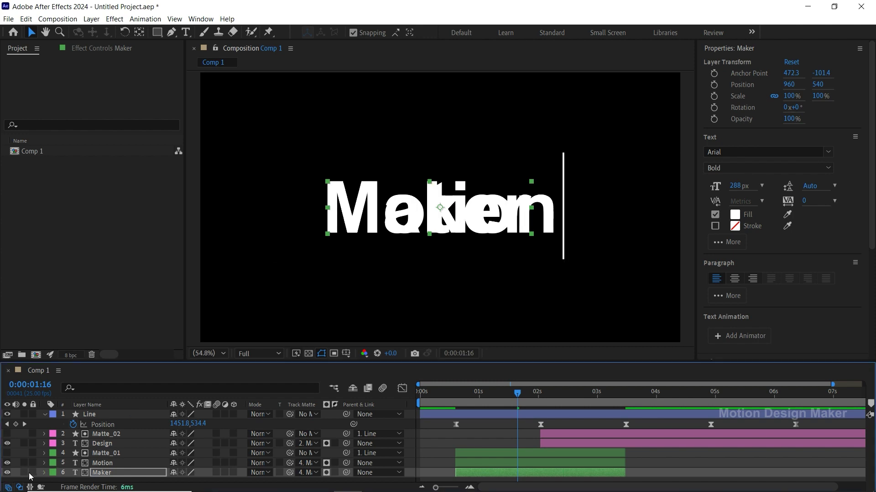
pyautogui.moveTo(516, 394); pyautogui.dragTo(625, 422)
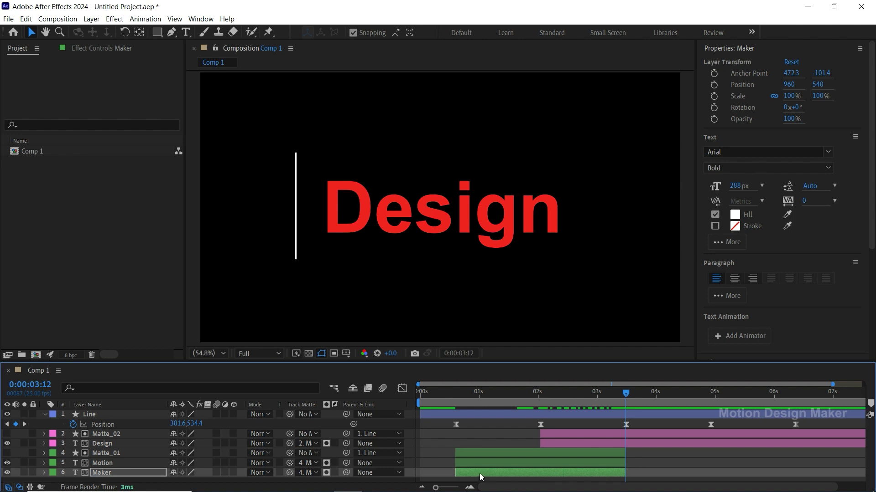
# Start the Maker layer at 0:00:03:12 and extend Matte_01 to 0:00:06:08
pyautogui.moveTo(480, 473); pyautogui.dragTo(646, 474)
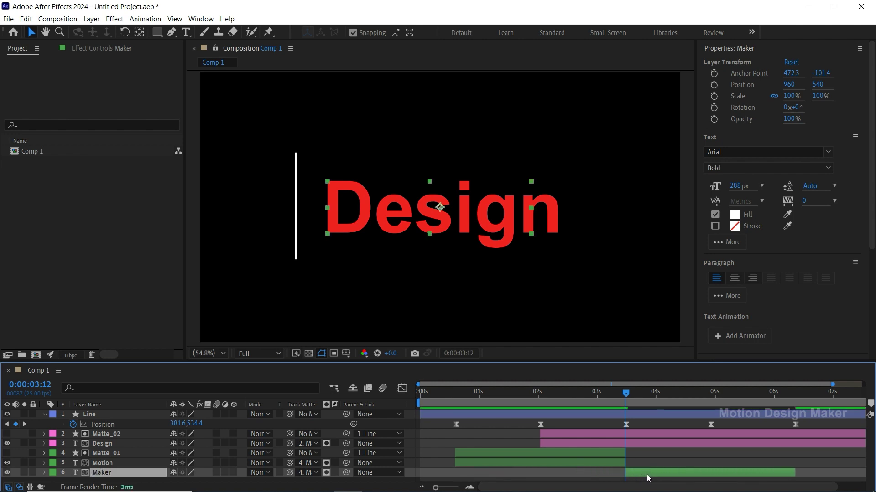
pyautogui.click(630, 415)
pyautogui.moveTo(625, 453); pyautogui.dragTo(801, 457)
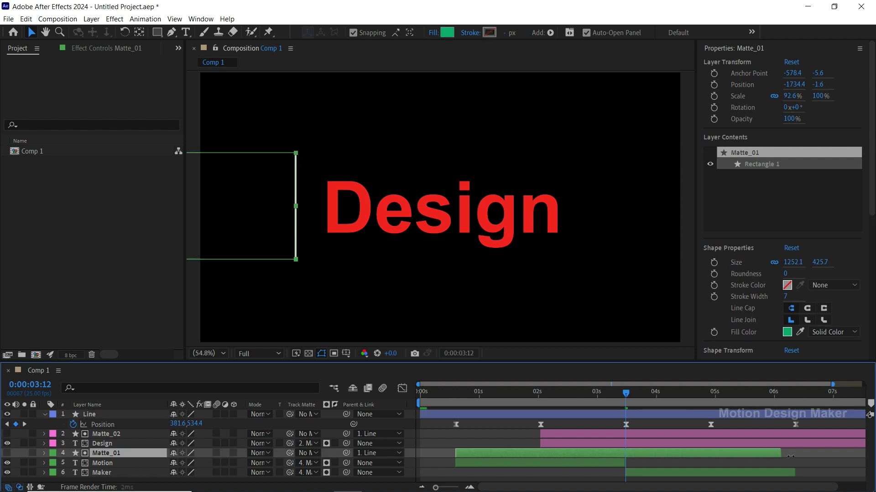
# Preview the Design-to-Maker transition from 3:06, then return to the comp start
pyautogui.press('space')
pyautogui.click(611, 421)
pyautogui.press('space')
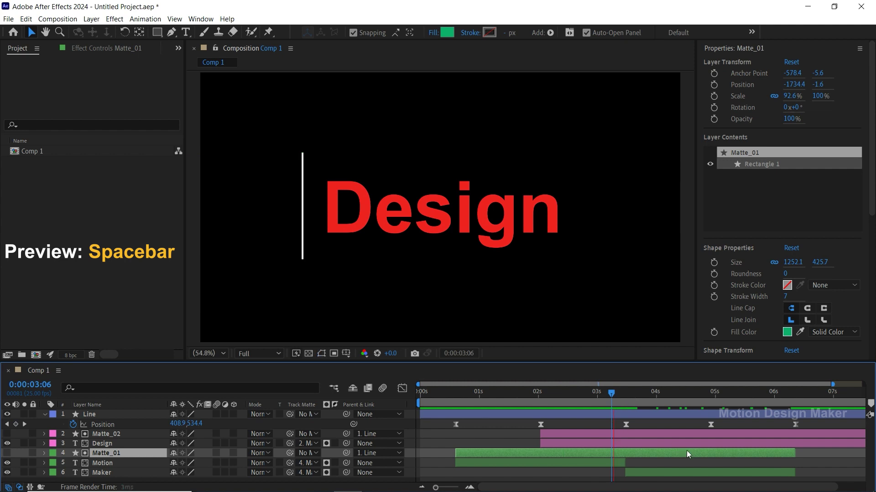
pyautogui.press('space')
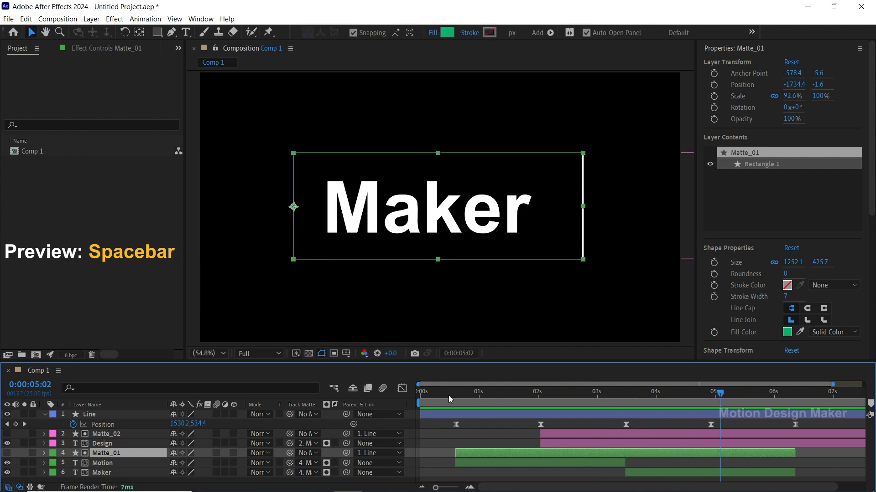
pyautogui.click(411, 398)
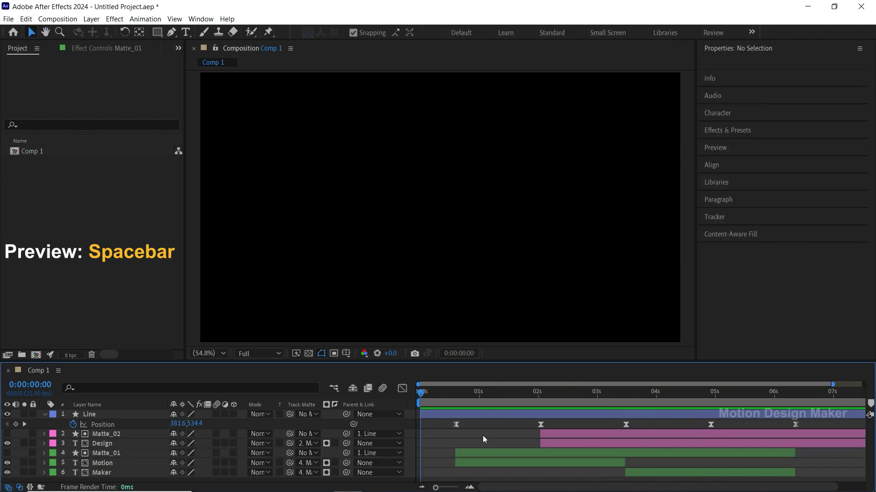
pyautogui.press('space')
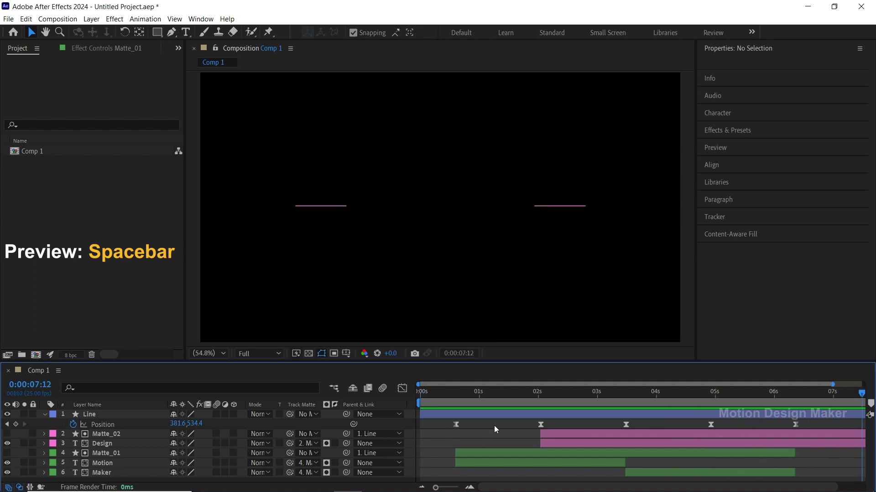
pyautogui.moveTo(506, 393); pyautogui.dragTo(712, 428)
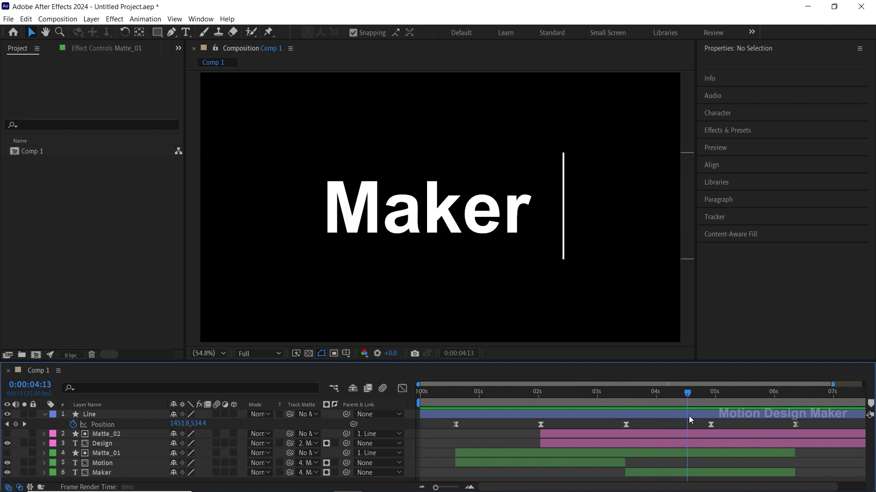
# Trim the Matte_02 and Design layers to end at 0:00:04:23
pyautogui.click(712, 433)
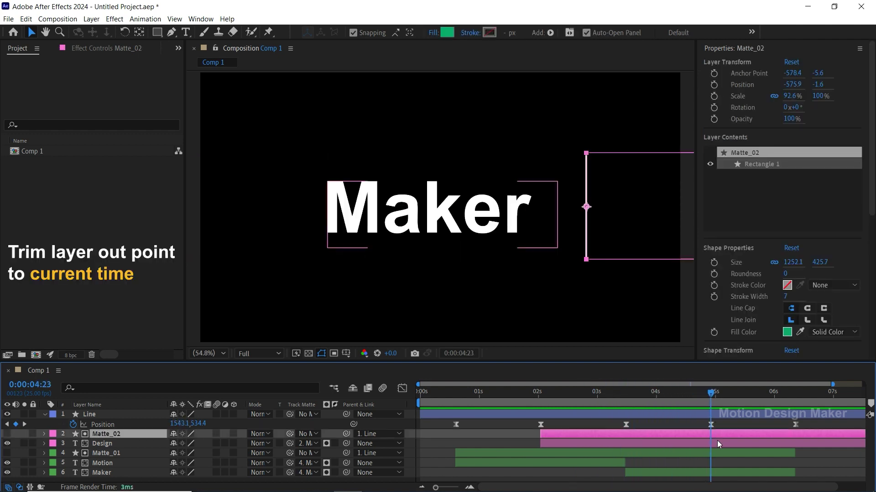
pyautogui.keyDown('shift'); pyautogui.click(715, 441); pyautogui.keyUp('shift')
pyautogui.hotkey('alt', ']')
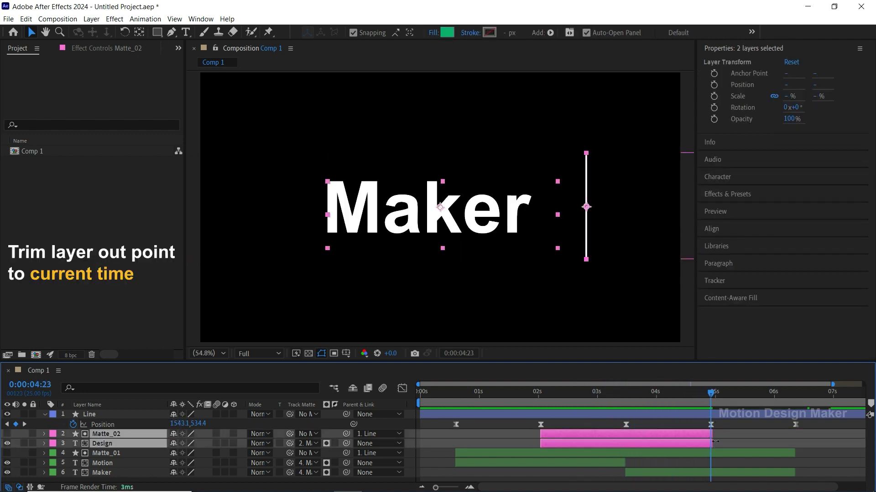
# Preview the animation with nothing selected, then select the Line layer
pyautogui.click(730, 437)
pyautogui.press('space')
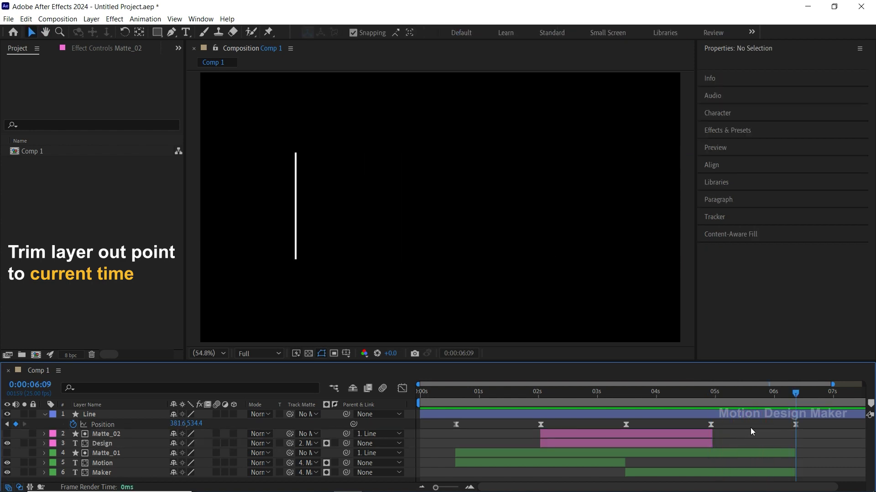
pyautogui.click(760, 416)
# Show the Line layer's Position and Scale keyframes and go to its last Scale keyframe
pyautogui.press('u')
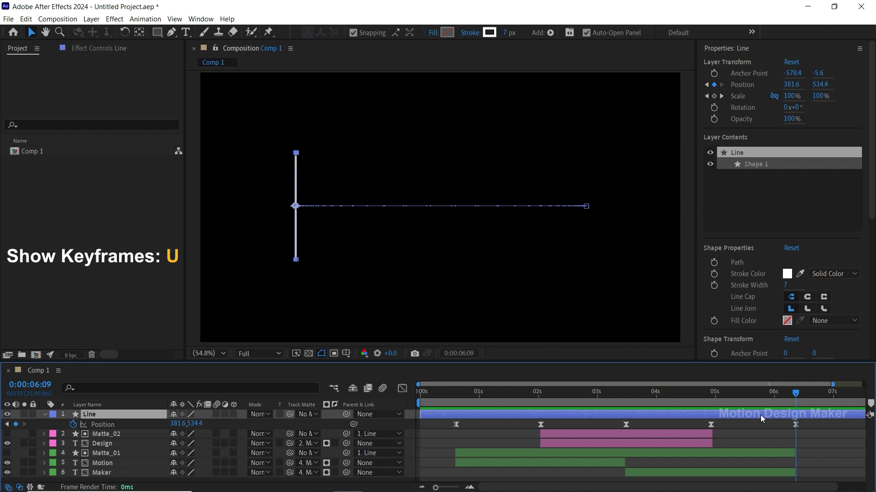
pyautogui.press('u')
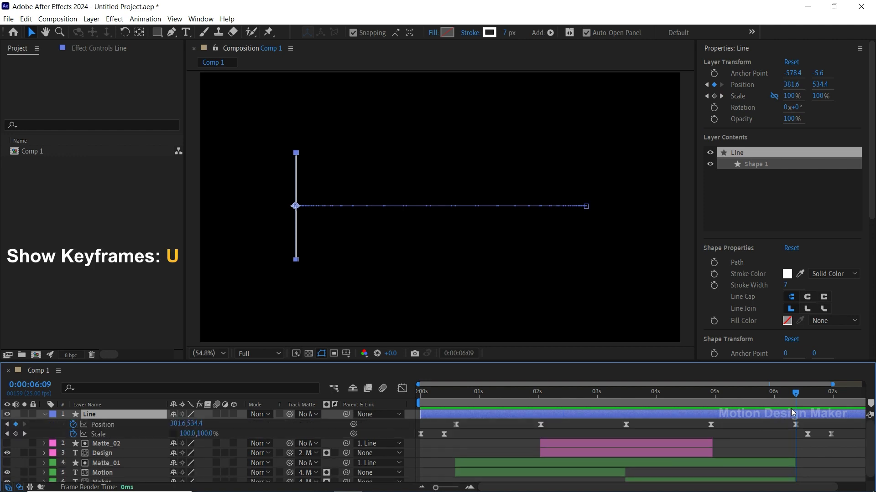
pyautogui.moveTo(797, 394); pyautogui.dragTo(834, 406)
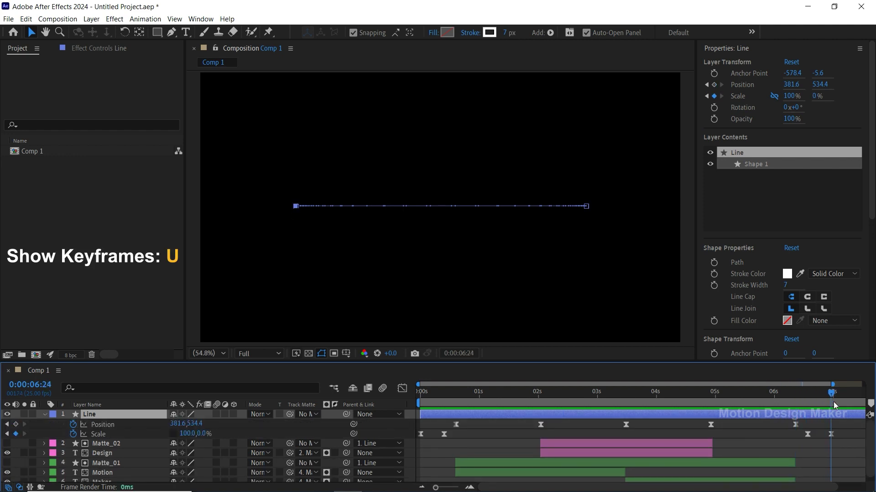
pyautogui.click(830, 454)
# End the work area at 0:00:07:20, then return to the start and enlarge the viewer
pyautogui.scroll(-2, 831, 454)
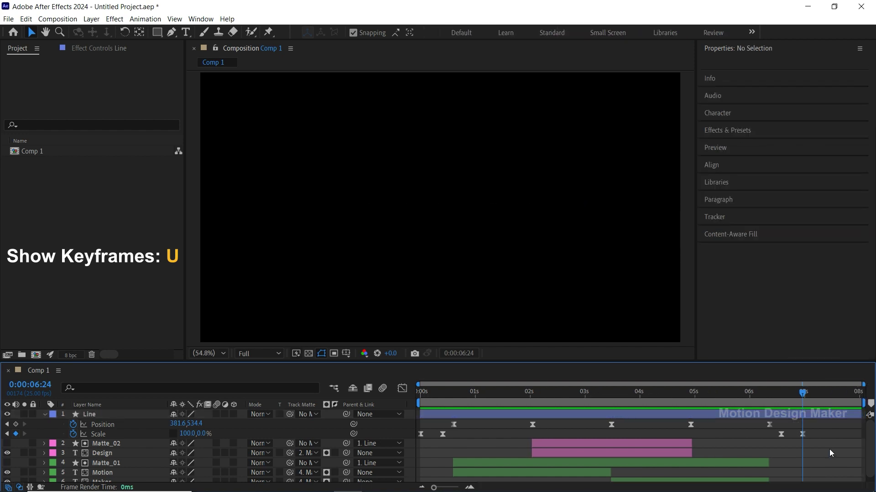
pyautogui.moveTo(805, 397); pyautogui.dragTo(848, 404)
pyautogui.press('n')
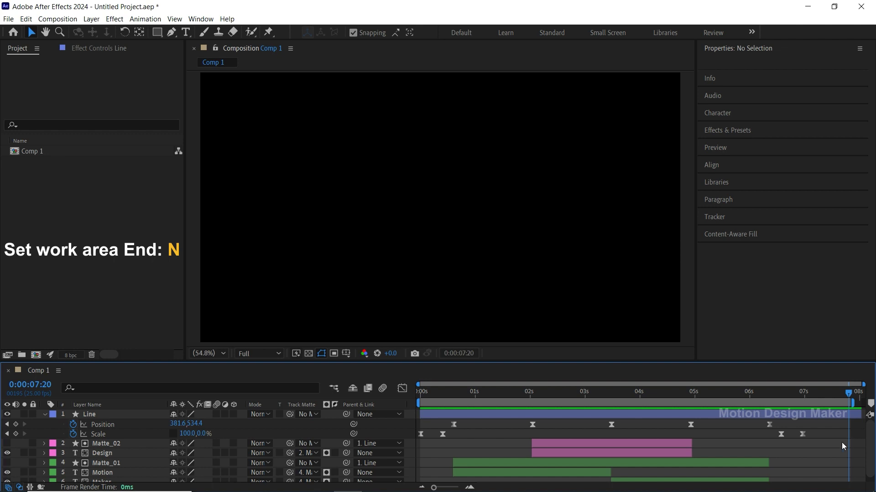
pyautogui.moveTo(446, 398); pyautogui.dragTo(416, 400)
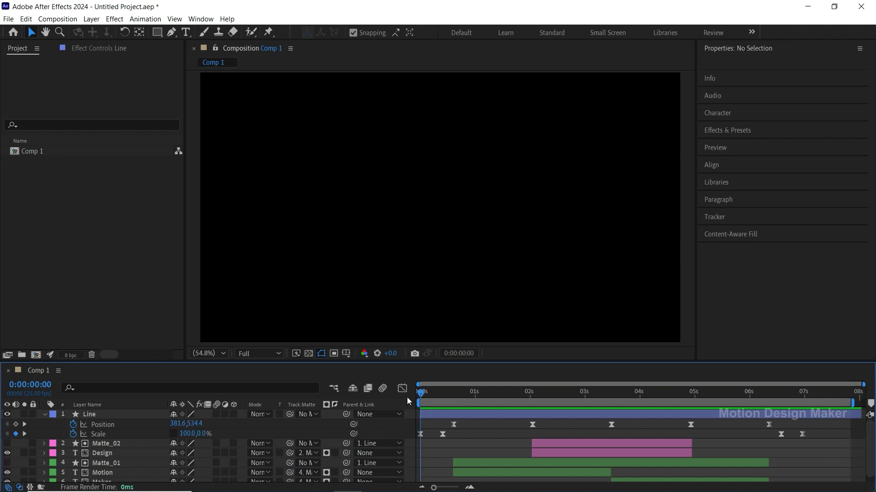
pyautogui.moveTo(446, 363); pyautogui.dragTo(437, 377)
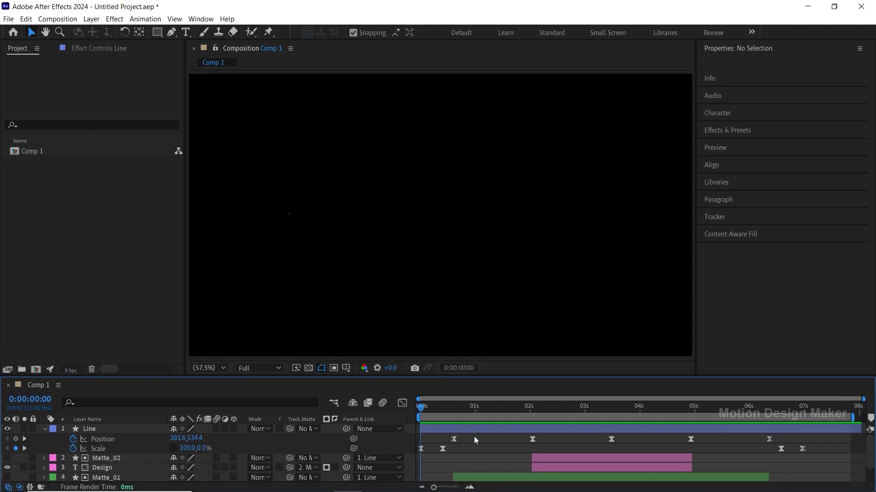
pyautogui.press('space')
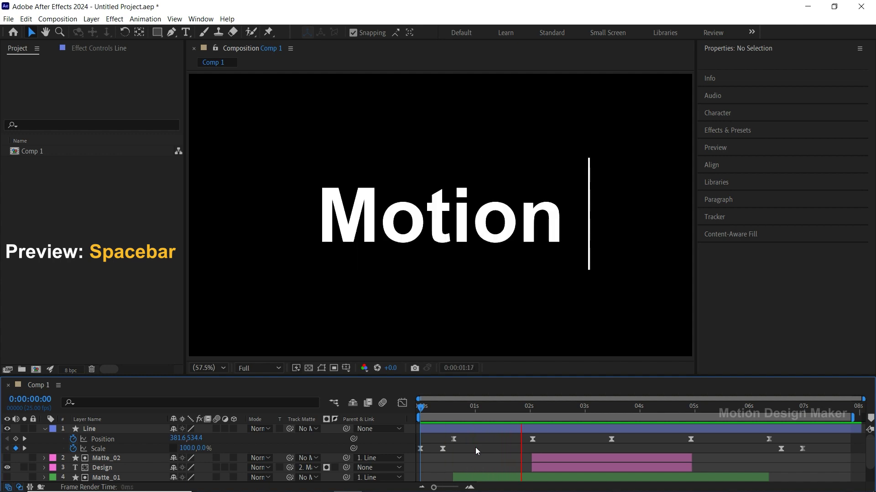